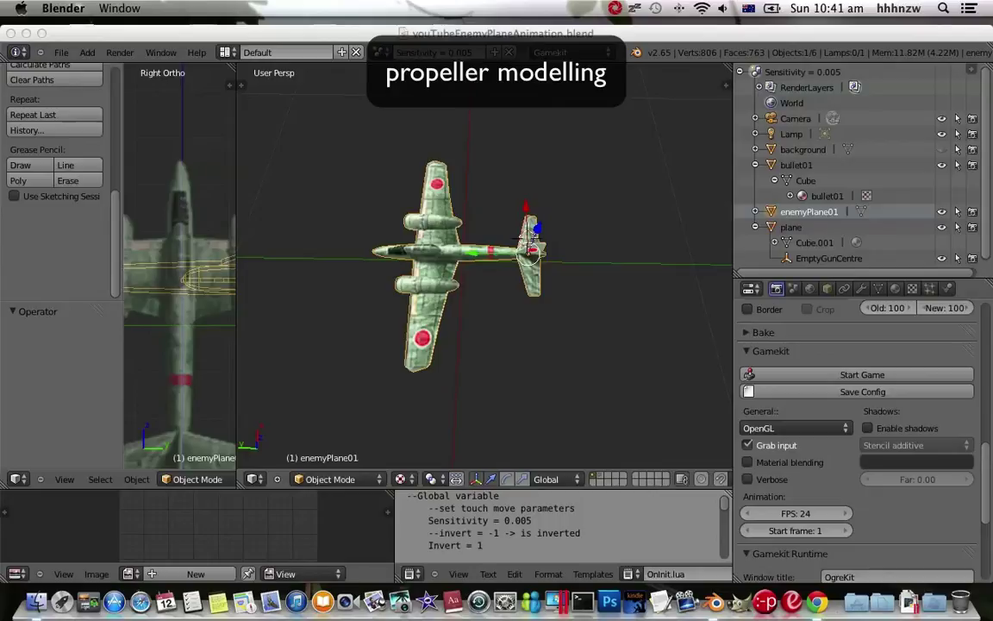
Step: In top view, add a cube and set its parent to enemyPlane01
{"action": "left_click_drag", "start_coordinate": [235, 259], "coordinate": [593, 259]}
{"action": "key", "text": "n"}
{"action": "key", "text": "n"}
{"action": "key", "text": "KP_7"}
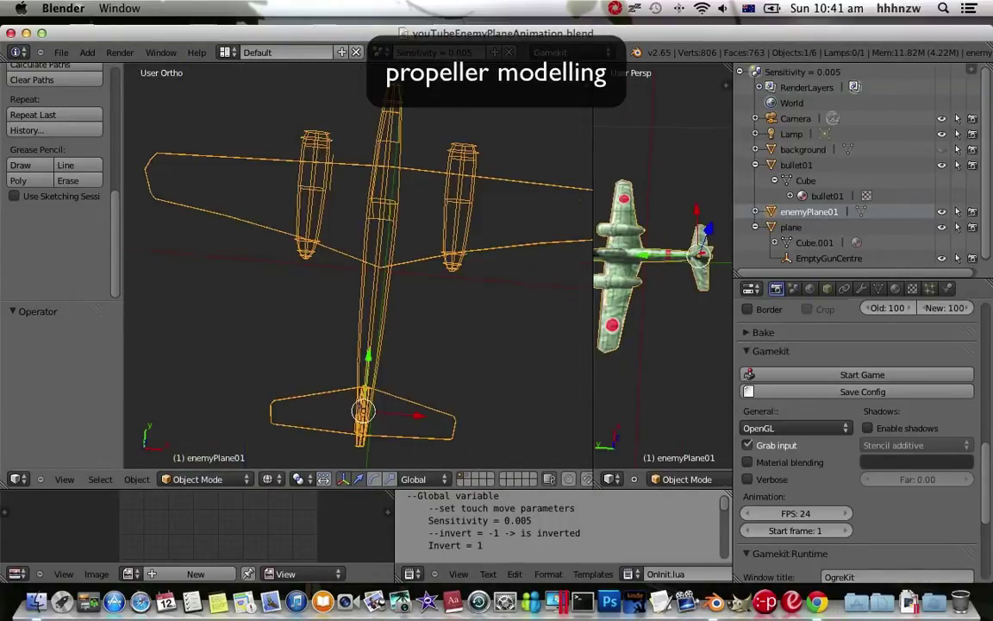
{"action": "left_click", "coordinate": [87, 53]}
{"action": "mouse_move", "coordinate": [101, 68]}
{"action": "left_click", "coordinate": [197, 84]}
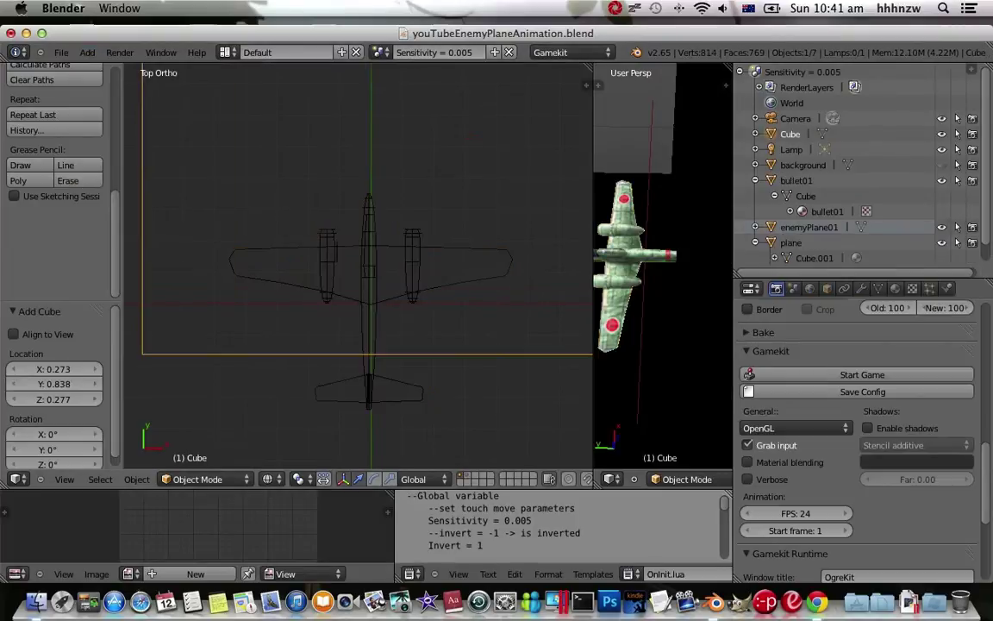
{"action": "scroll", "coordinate": [362, 259], "scroll_direction": "down", "scroll_amount": 5}
{"action": "left_click", "coordinate": [827, 288]}
{"action": "scroll", "coordinate": [862, 388], "scroll_direction": "down", "scroll_amount": 5}
{"action": "left_click", "coordinate": [916, 399]}
{"action": "left_click", "coordinate": [889, 484]}
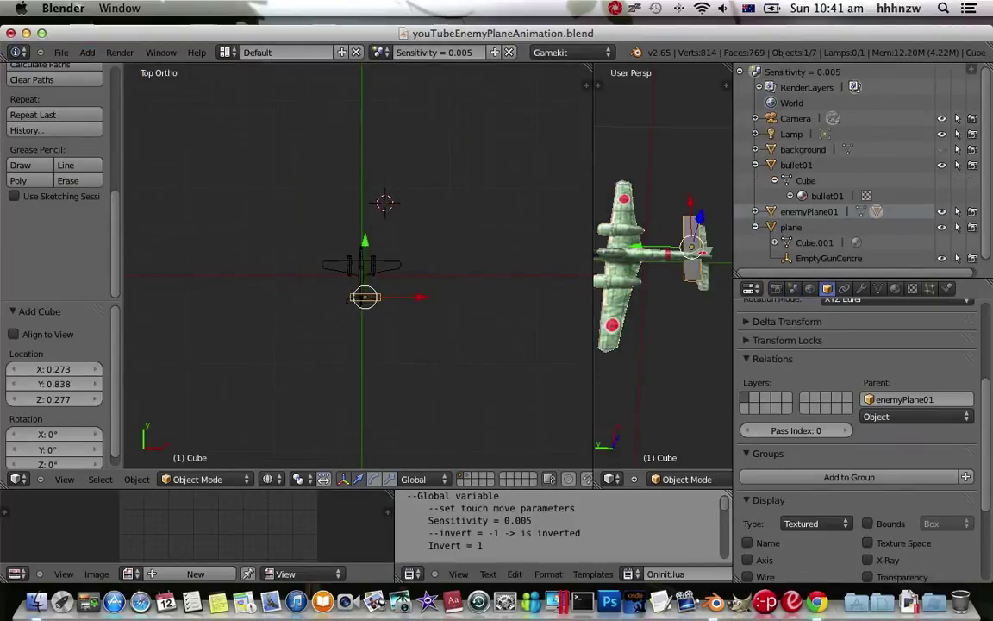
{"action": "scroll", "coordinate": [363, 259], "scroll_direction": "up", "scroll_amount": 5}
Step: Shrink the cube to about a third and place it over the engine nose
{"action": "key", "text": "g"}
{"action": "key", "text": "Return"}
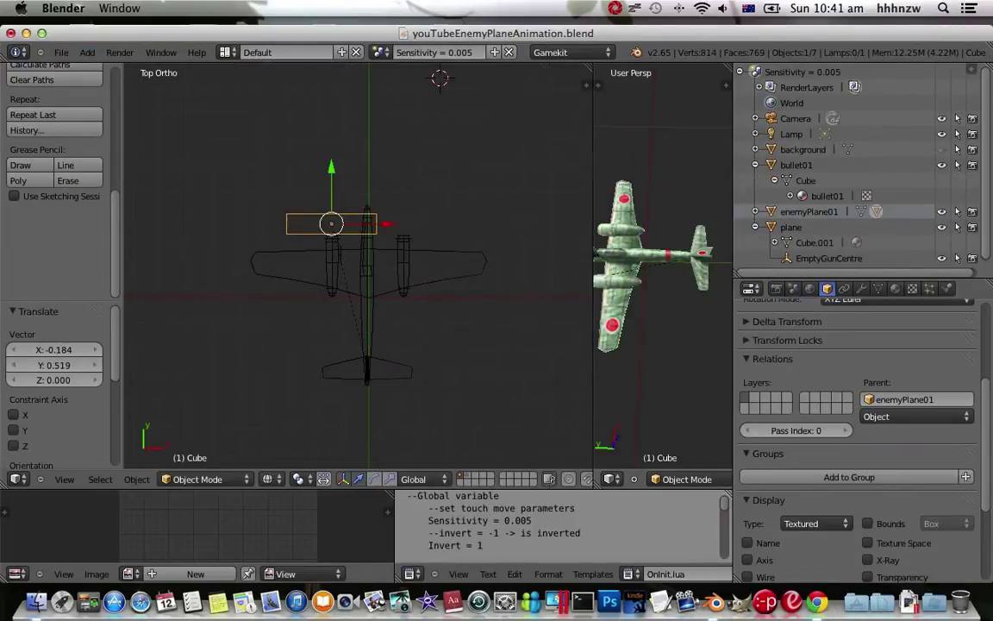
{"action": "middle_click_drag", "start_coordinate": [643, 259], "coordinate": [664, 293]}
{"action": "scroll", "coordinate": [643, 259], "scroll_direction": "up", "scroll_amount": 3}
{"action": "scroll", "coordinate": [336, 259], "scroll_direction": "up", "scroll_amount": 5}
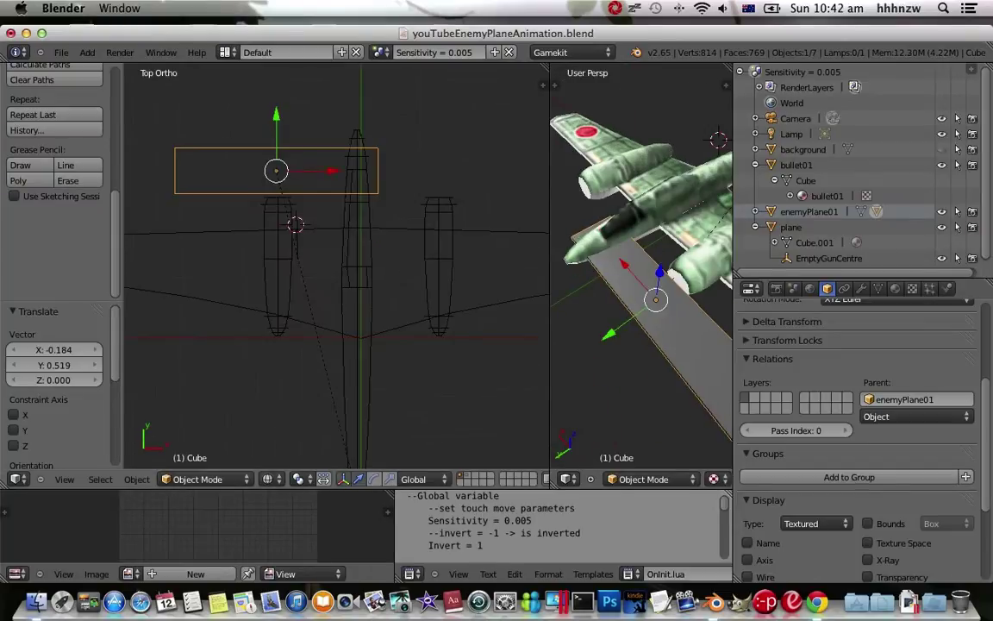
{"action": "key", "text": "s"}
{"action": "key", "text": "Return"}
{"action": "key", "text": "g"}
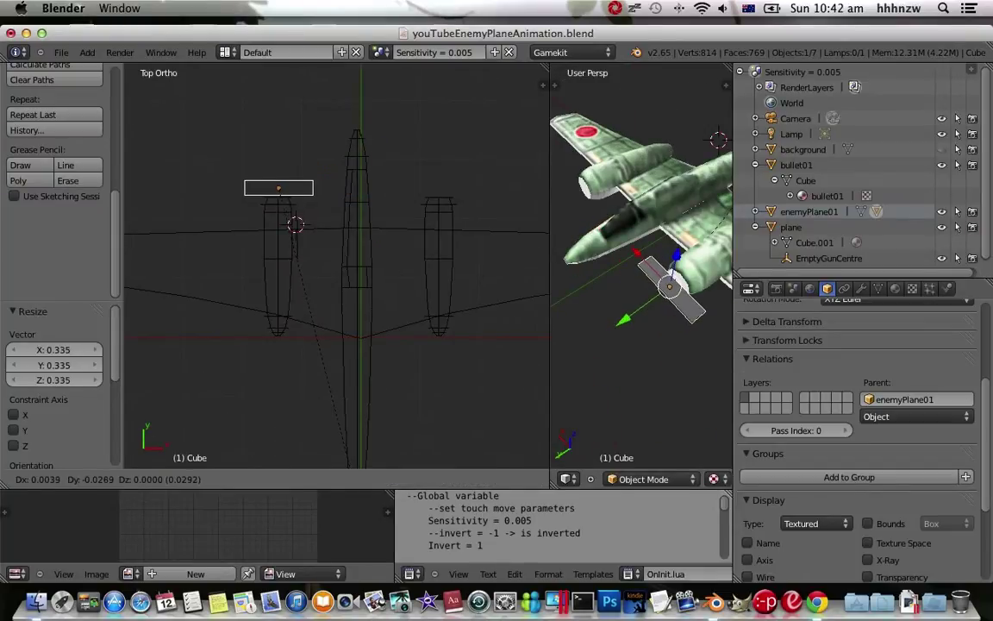
{"action": "key", "text": "Return"}
Step: Flatten the cube along Y into a thin bar and slide it just ahead of the engine
{"action": "scroll", "coordinate": [337, 258], "scroll_direction": "up", "scroll_amount": 3}
{"action": "scroll", "coordinate": [336, 259], "scroll_direction": "up", "scroll_amount": 1}
{"action": "scroll", "coordinate": [337, 258], "scroll_direction": "up", "scroll_amount": 2}
{"action": "scroll", "coordinate": [336, 259], "scroll_direction": "up", "scroll_amount": 1}
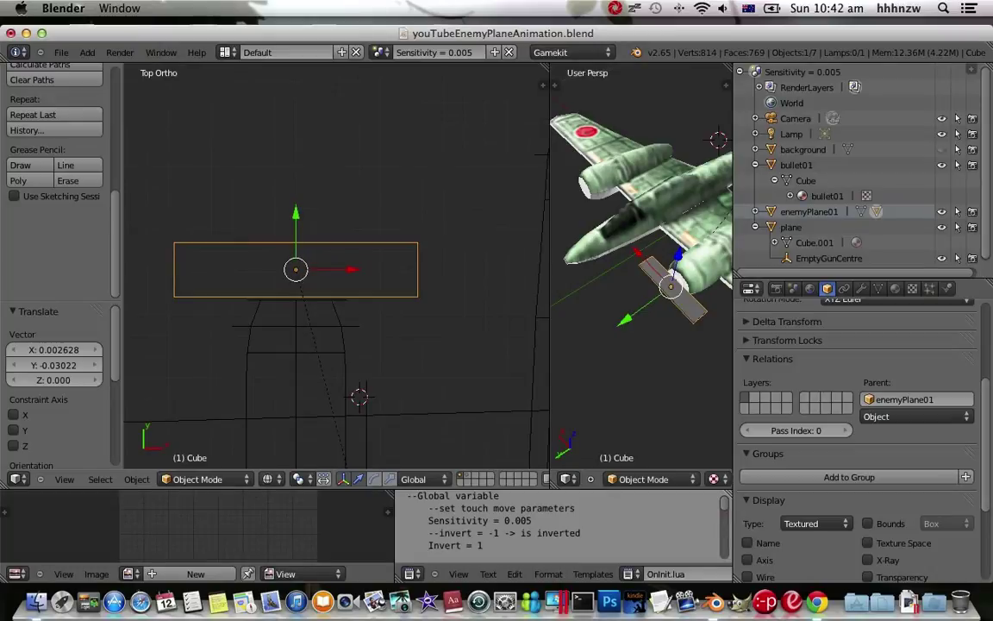
{"action": "key", "text": "s"}
{"action": "key", "text": "y"}
{"action": "key", "text": "Return"}
{"action": "key", "text": "g"}
{"action": "key", "text": "y"}
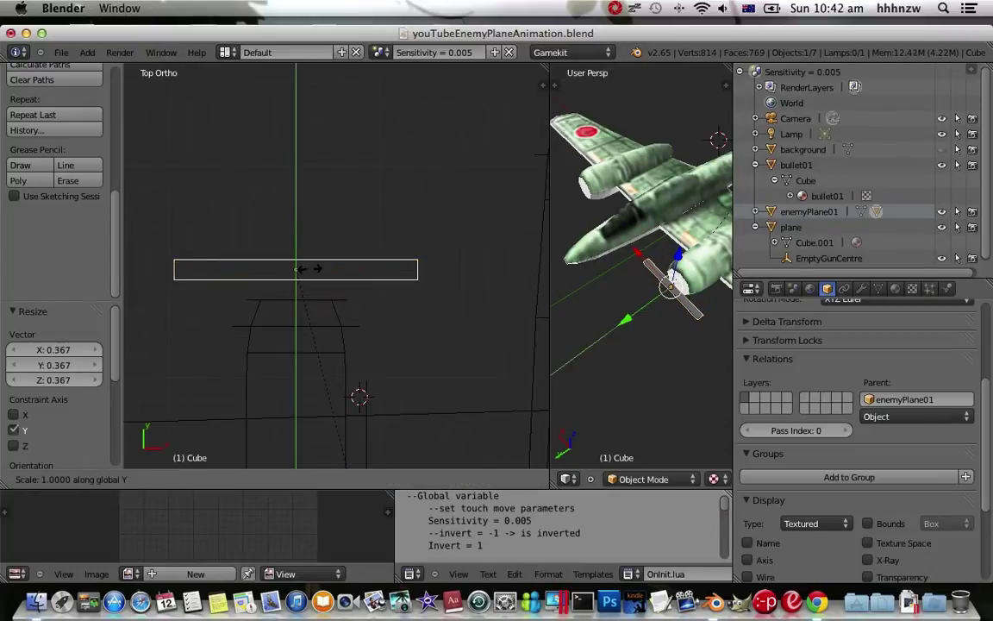
{"action": "key", "text": "Return"}
{"action": "scroll", "coordinate": [336, 259], "scroll_direction": "down", "scroll_amount": 3}
{"action": "left_click", "coordinate": [292, 135]}
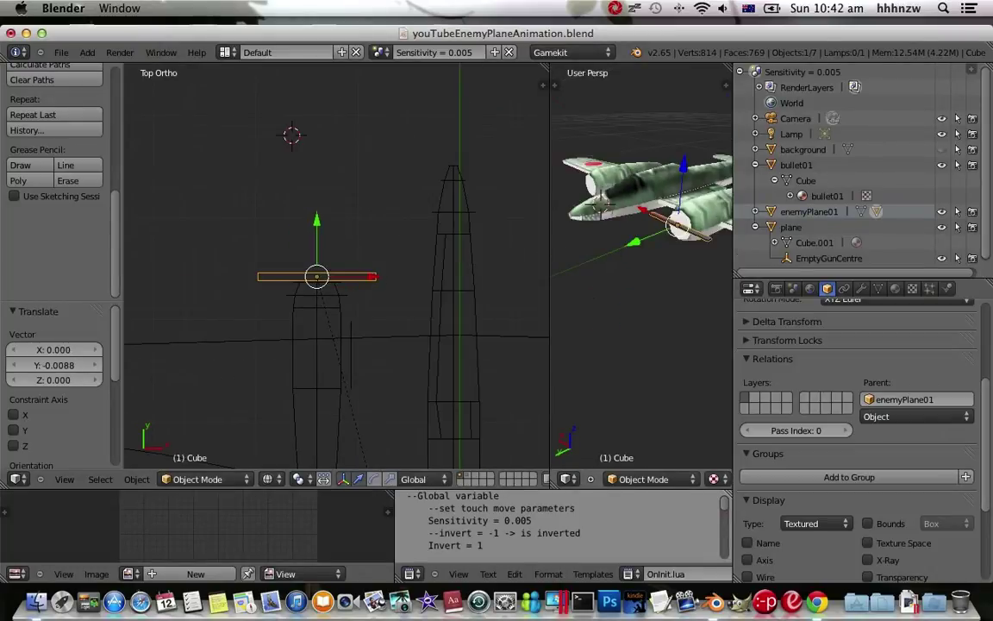
{"action": "scroll", "coordinate": [642, 190], "scroll_direction": "up", "scroll_amount": 3}
{"action": "middle_click_drag", "start_coordinate": [345, 258], "coordinate": [396, 199]}
Step: In Edit Mode, add three loop cuts across the bar
{"action": "key", "text": "Tab"}
{"action": "key", "text": "ctrl+r"}
{"action": "scroll", "coordinate": [368, 302], "scroll_direction": "up", "scroll_amount": 2}
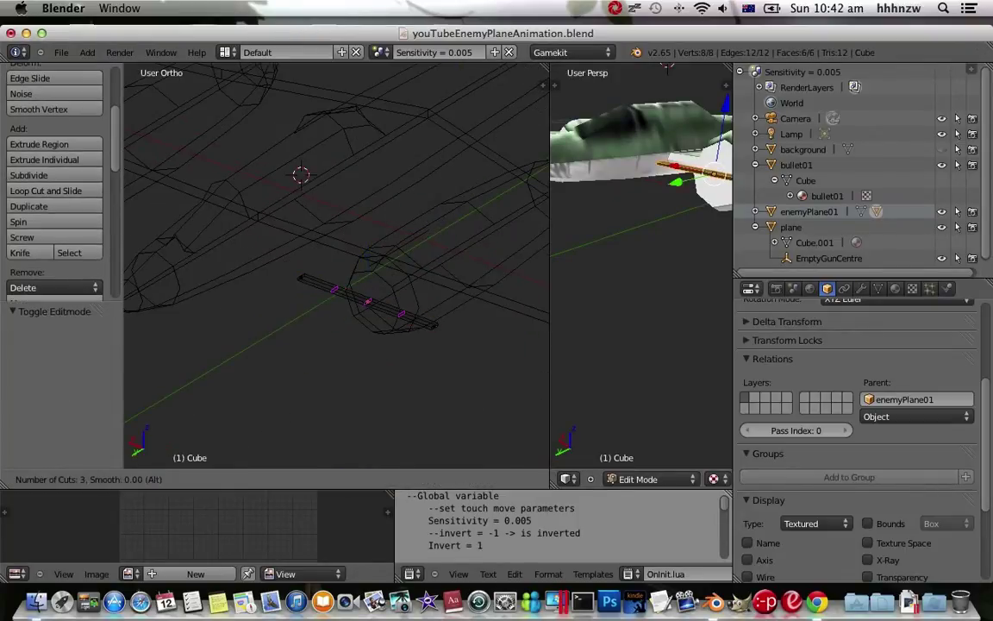
{"action": "left_click", "coordinate": [368, 302]}
{"action": "right_click", "coordinate": [369, 302]}
Step: Select one loop section and rotate it 90° about X
{"action": "scroll", "coordinate": [368, 302], "scroll_direction": "up", "scroll_amount": 4}
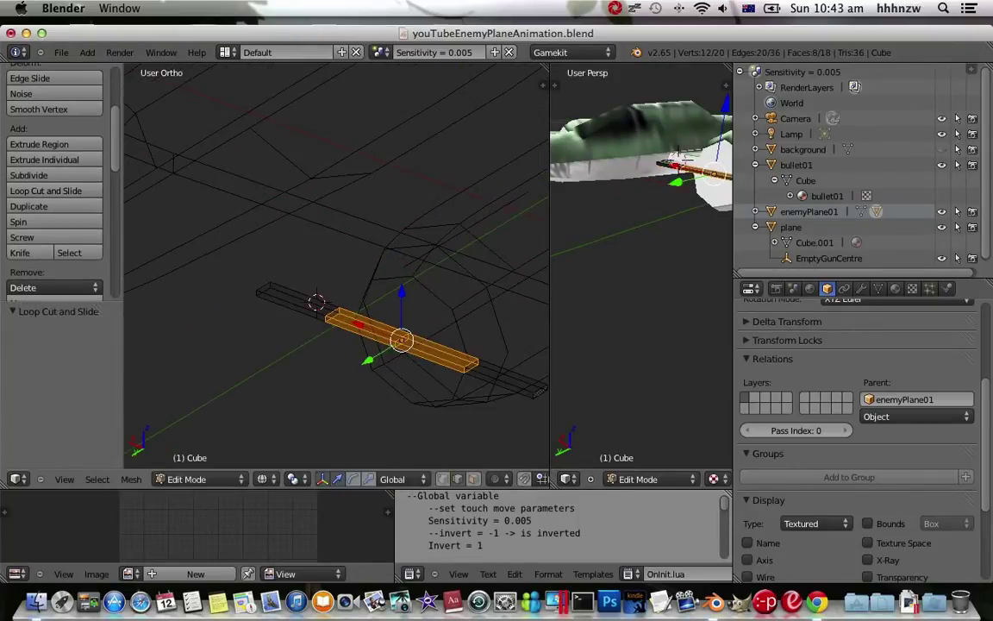
{"action": "right_click", "coordinate": [497, 377]}
{"action": "middle_click_drag", "start_coordinate": [388, 302], "coordinate": [311, 224]}
{"action": "right_click", "coordinate": [399, 274], "text": "alt"}
{"action": "type", "text": "r"}
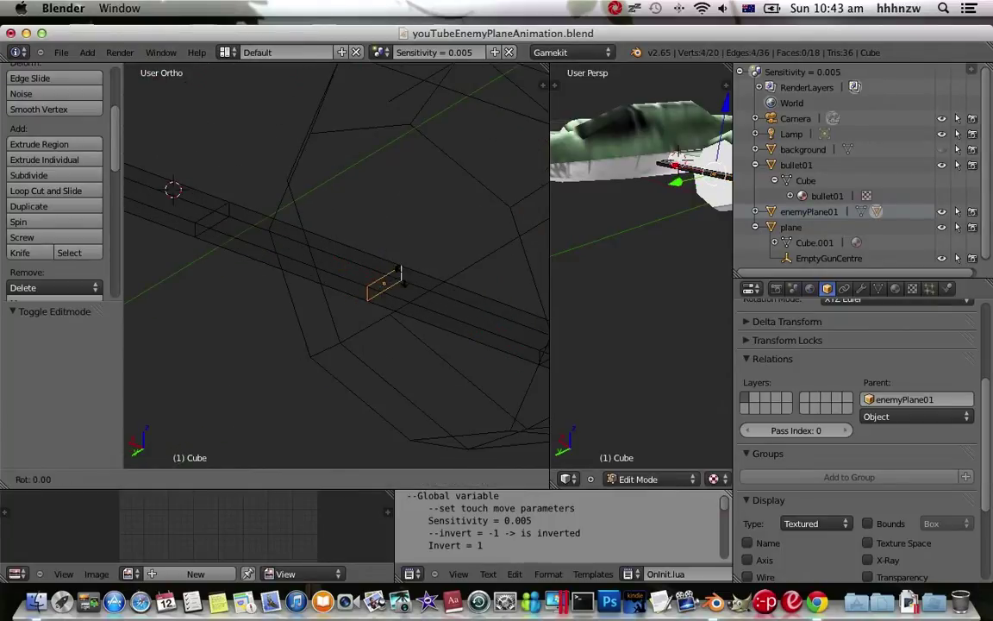
{"action": "type", "text": "x90"}
{"action": "key", "text": "Return"}
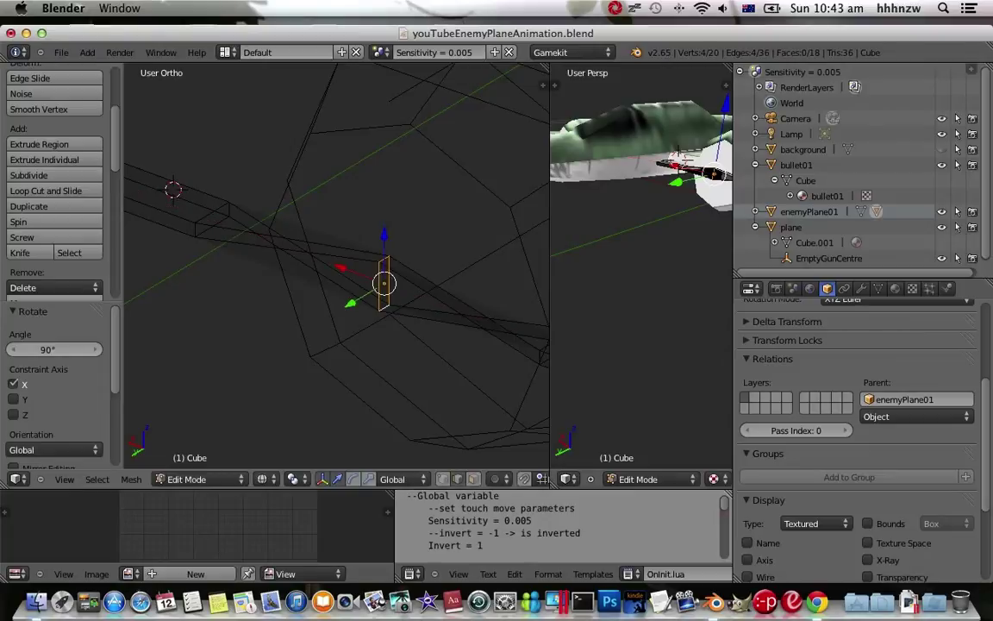
Step: Rotate the left end face 180° and a middle section 45° about X
{"action": "middle_click_drag", "start_coordinate": [398, 274], "coordinate": [504, 323]}
{"action": "right_click", "coordinate": [177, 204], "text": "ctrl"}
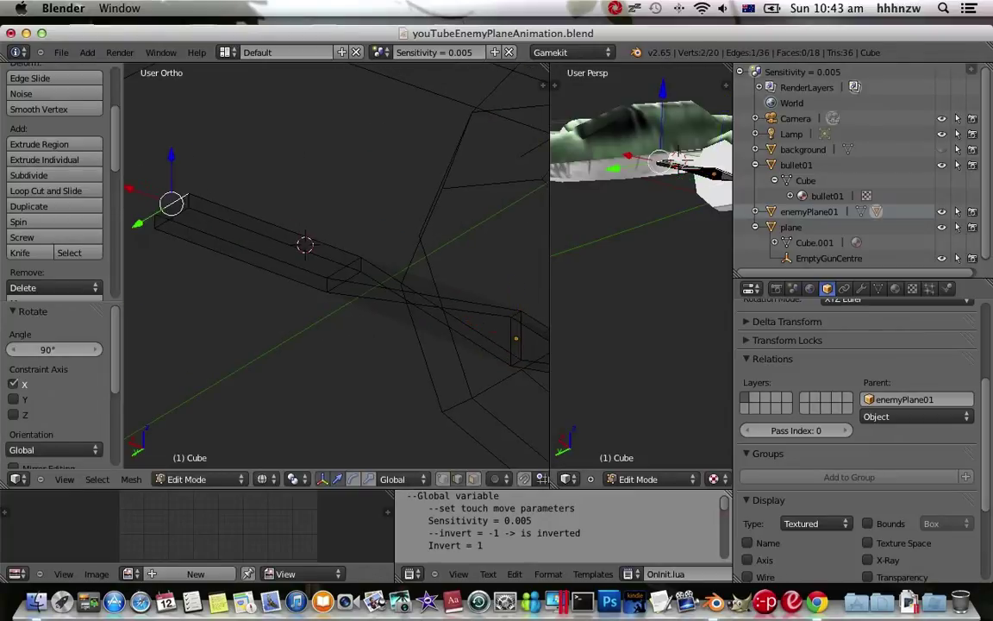
{"action": "right_click", "coordinate": [156, 215], "text": "ctrl"}
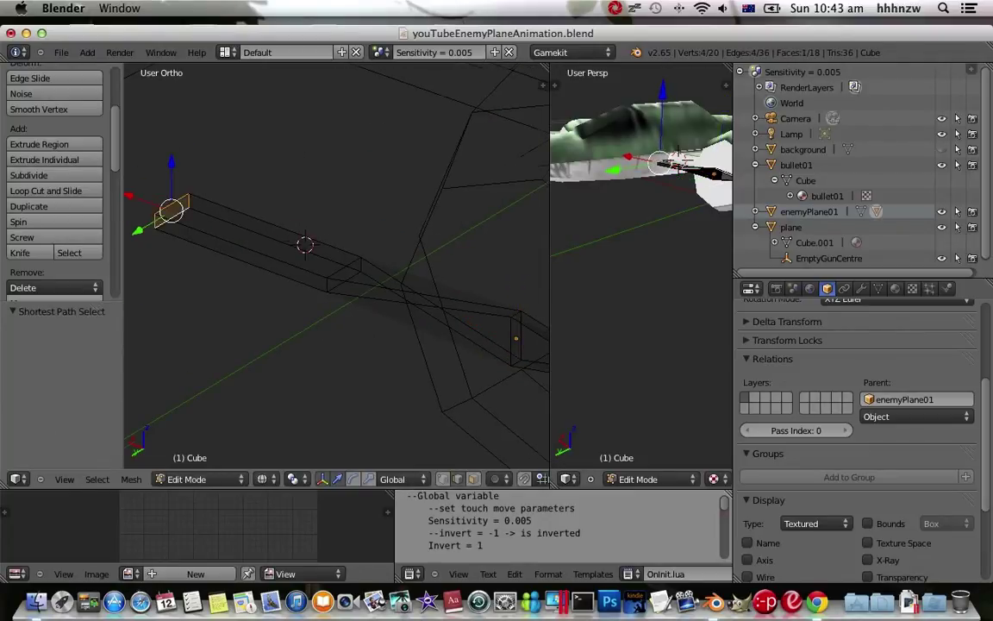
{"action": "type", "text": "rx180"}
{"action": "key", "text": "Return"}
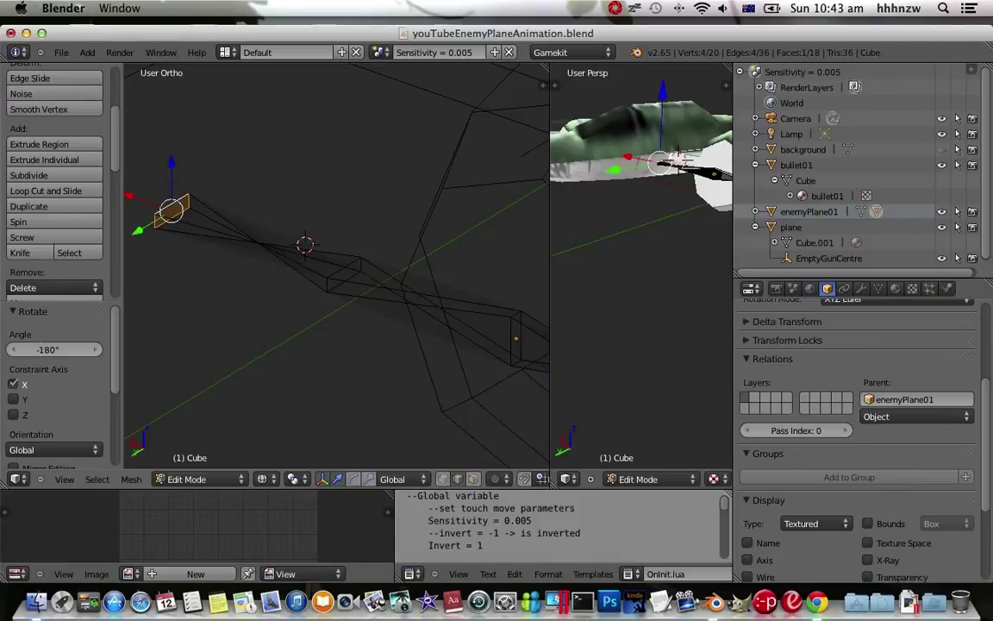
{"action": "right_click", "coordinate": [343, 267]}
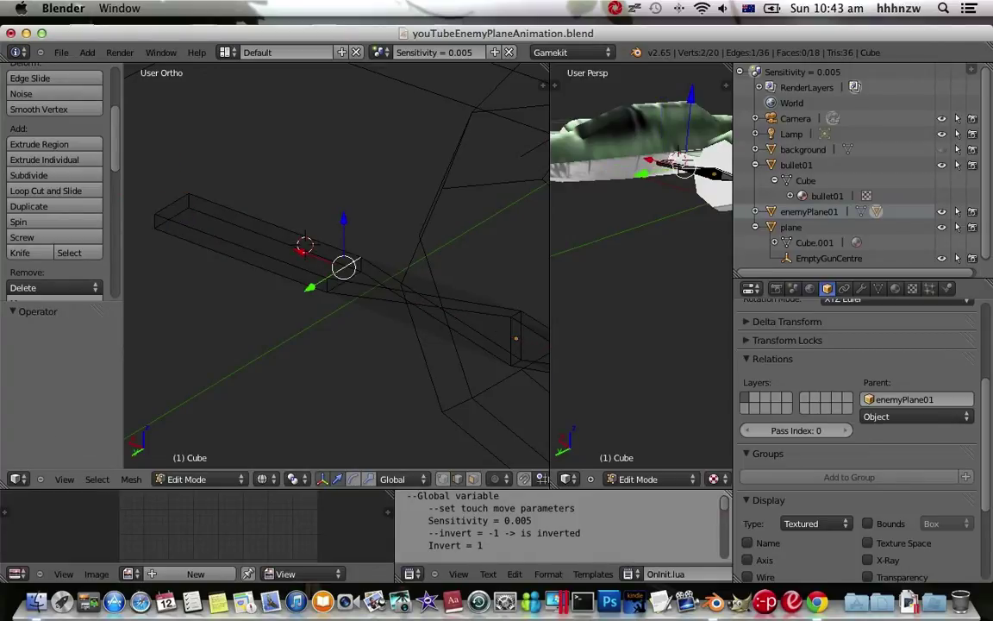
{"action": "right_click", "coordinate": [326, 266], "text": "shift"}
{"action": "type", "text": "rx"}
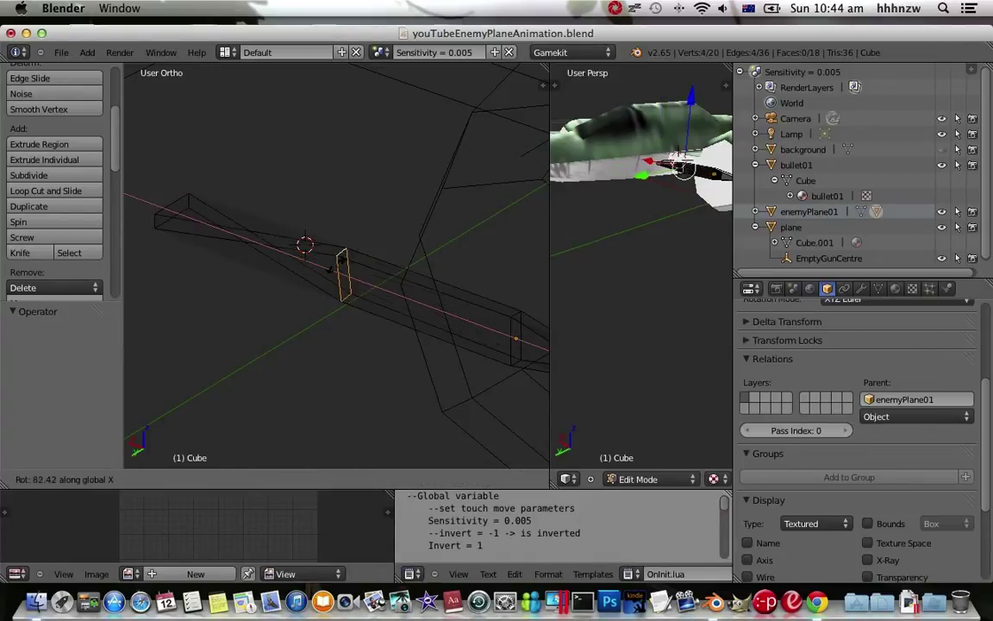
{"action": "type", "text": "45"}
{"action": "key", "text": "Return"}
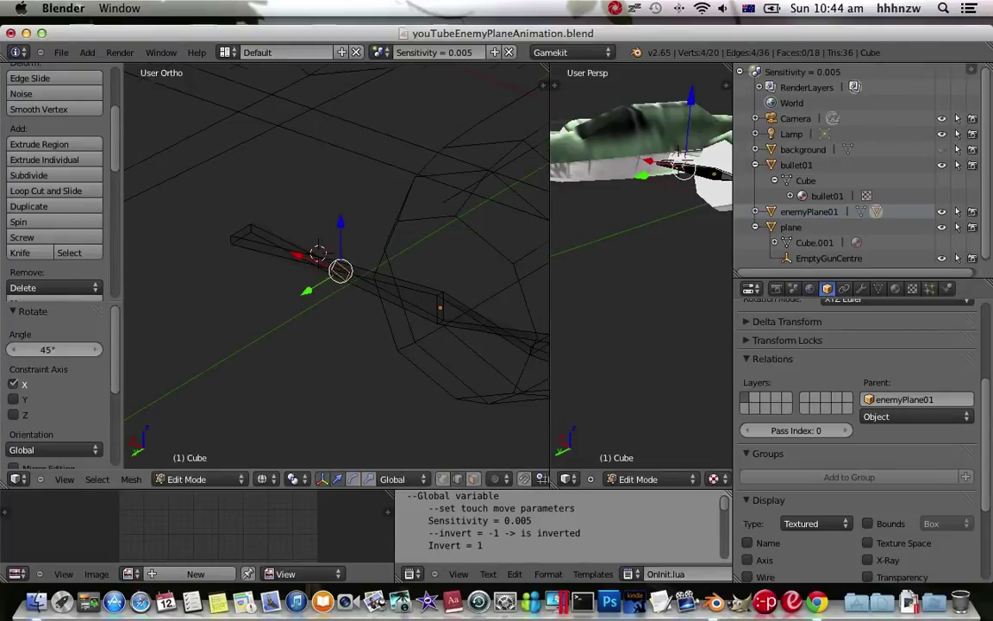
Step: Twist the remaining sections 90° and 180° about X, then return to Object Mode
{"action": "middle_click_drag", "start_coordinate": [345, 259], "coordinate": [414, 285]}
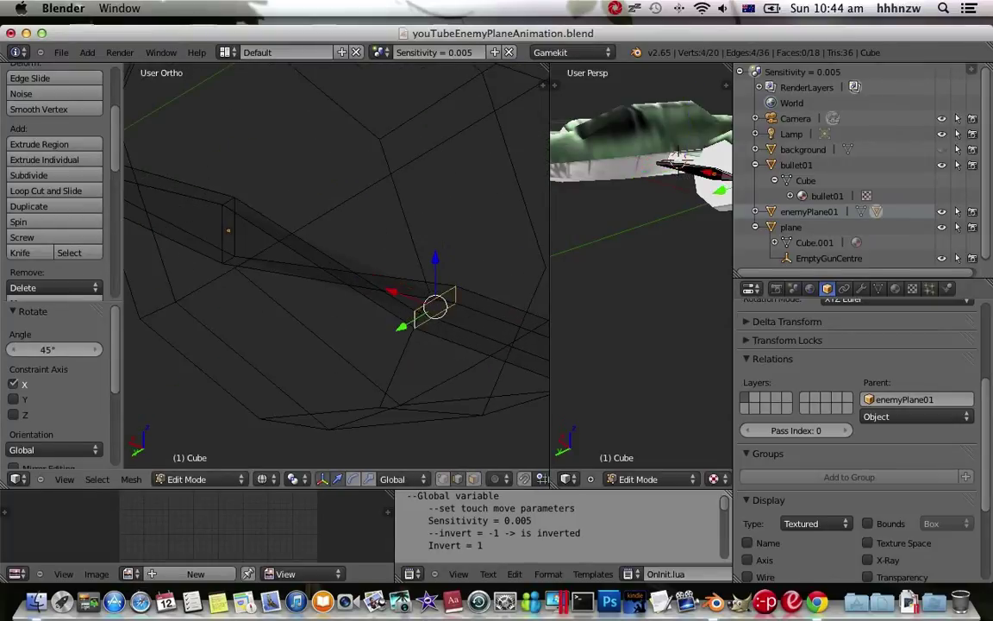
{"action": "type", "text": "rx90"}
{"action": "key", "text": "Return"}
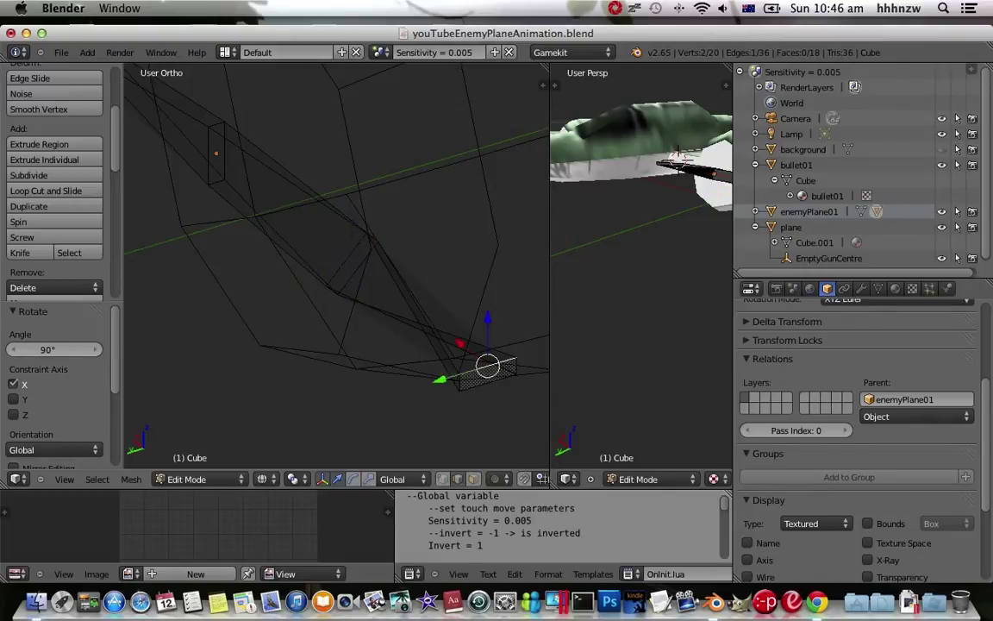
{"action": "type", "text": "rx"}
{"action": "type", "text": "180"}
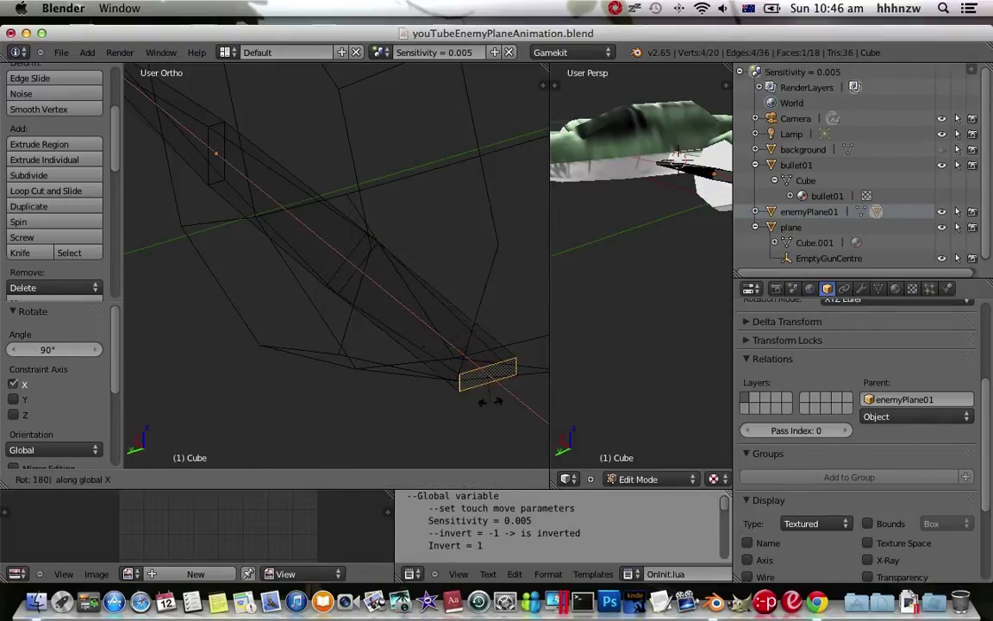
{"action": "key", "text": "Return"}
{"action": "middle_click_drag", "start_coordinate": [490, 399], "coordinate": [388, 328]}
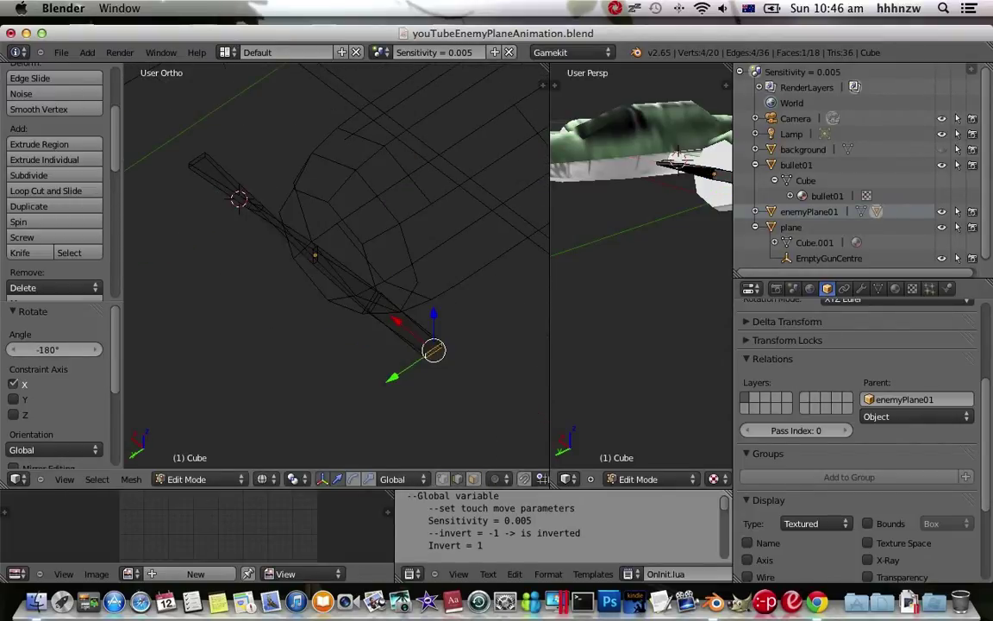
{"action": "scroll", "coordinate": [52, 172], "scroll_direction": "down", "scroll_amount": 2}
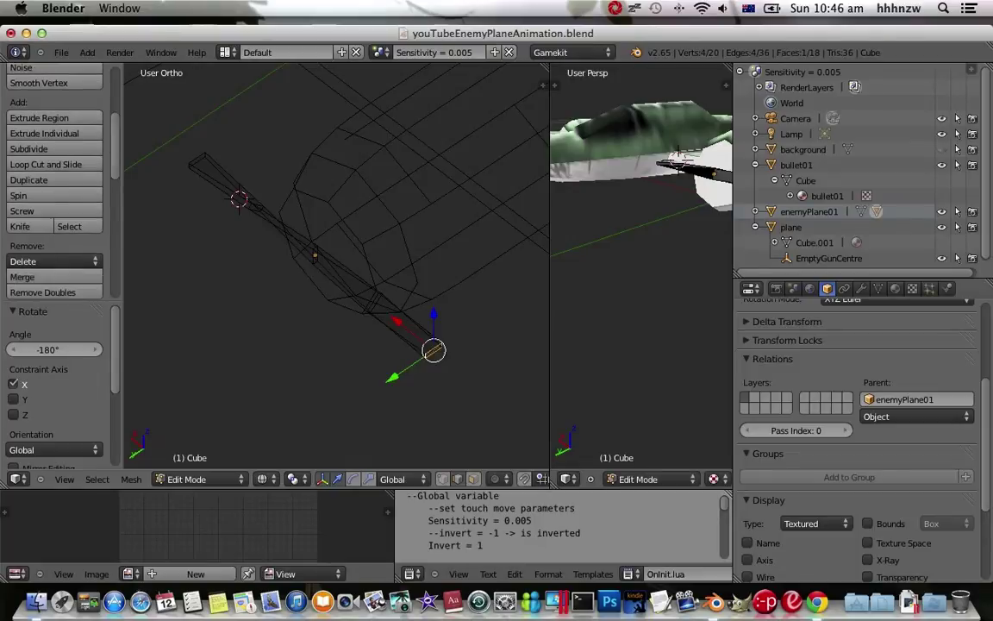
{"action": "scroll", "coordinate": [52, 172], "scroll_direction": "down", "scroll_amount": 2}
{"action": "key", "text": "Tab"}
{"action": "middle_click_drag", "start_coordinate": [345, 259], "coordinate": [388, 242]}
Step: Create a new material named propeller and lighten its grey diffuse colour
{"action": "left_click", "coordinate": [895, 288]}
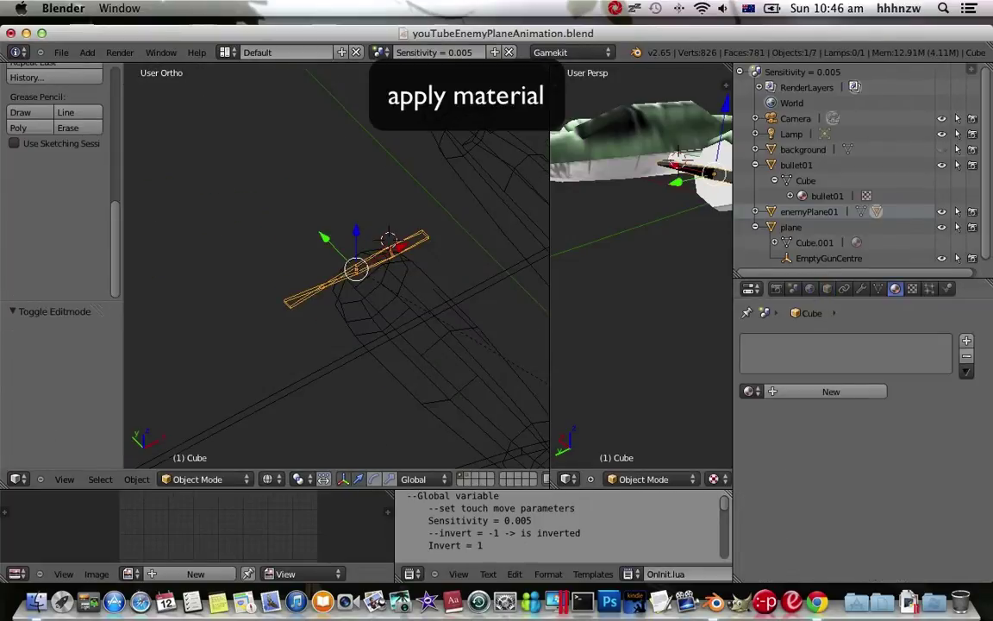
{"action": "left_click", "coordinate": [828, 390]}
{"action": "type", "text": "ropeller"}
{"action": "key", "text": "Return"}
{"action": "scroll", "coordinate": [862, 431], "scroll_direction": "down", "scroll_amount": 4}
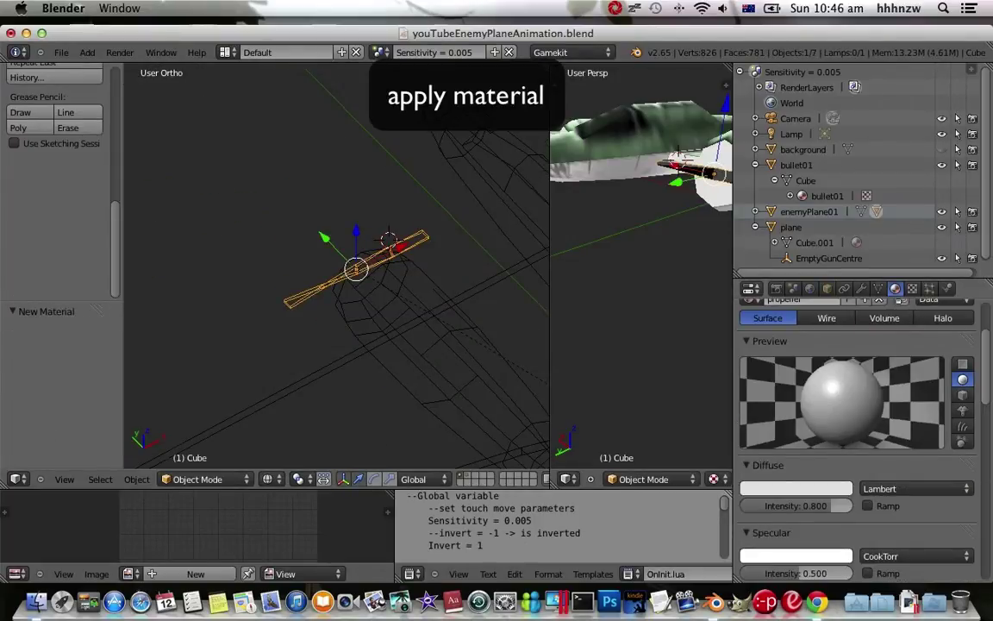
{"action": "scroll", "coordinate": [862, 431], "scroll_direction": "up", "scroll_amount": 2}
{"action": "left_click", "coordinate": [793, 518]}
{"action": "left_click_drag", "start_coordinate": [840, 377], "coordinate": [840, 367]}
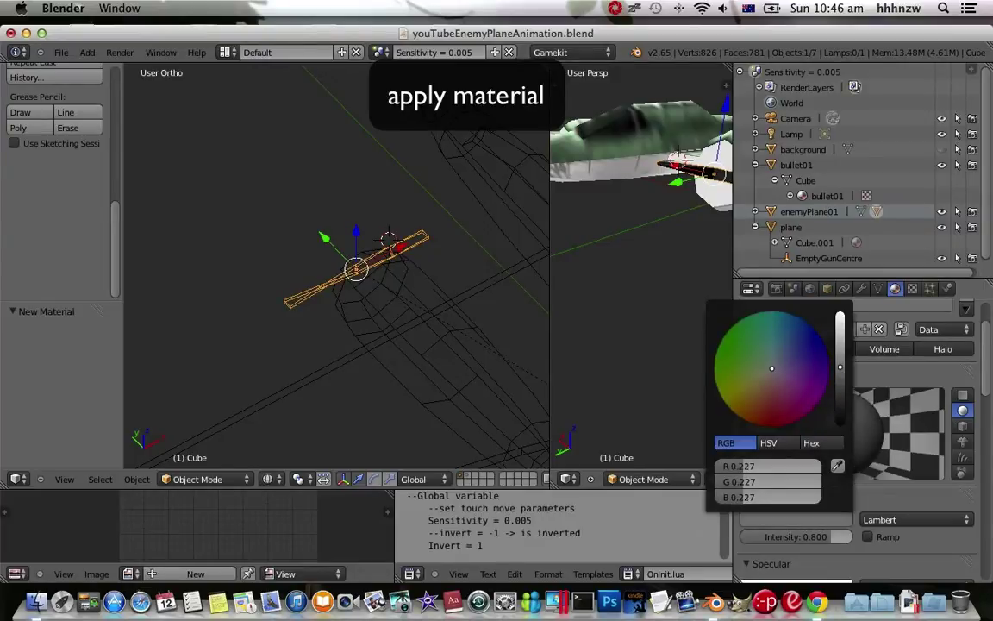
Step: Rename the blade object to propeller in the Outliner
{"action": "scroll", "coordinate": [336, 268], "scroll_direction": "down", "scroll_amount": 3}
{"action": "middle_click_drag", "start_coordinate": [345, 267], "coordinate": [246, 265], "text": "shift"}
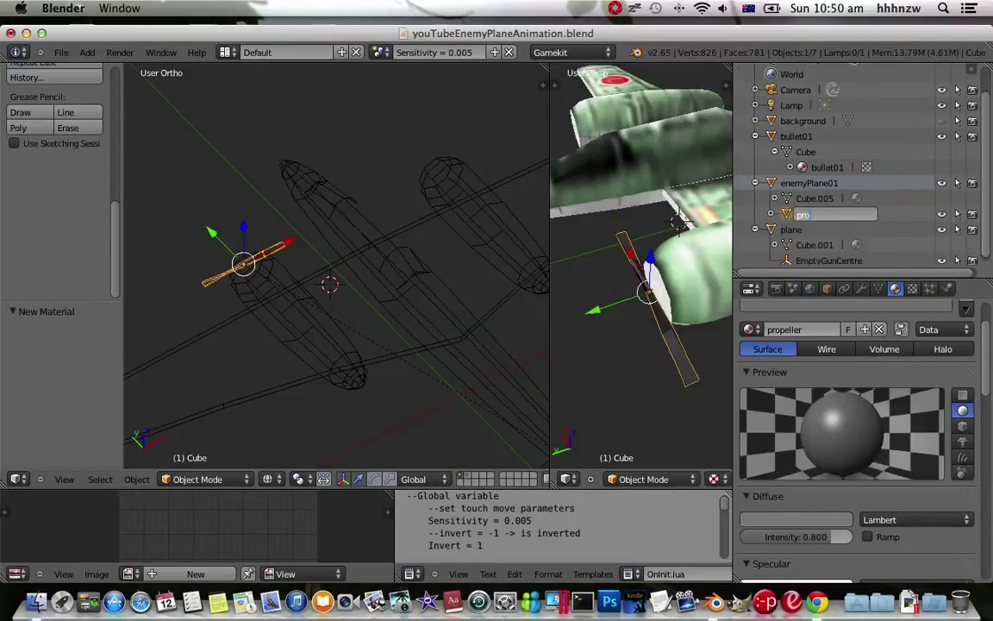
{"action": "type", "text": "peller"}
{"action": "key", "text": "Return"}
{"action": "left_click", "coordinate": [16, 574]}
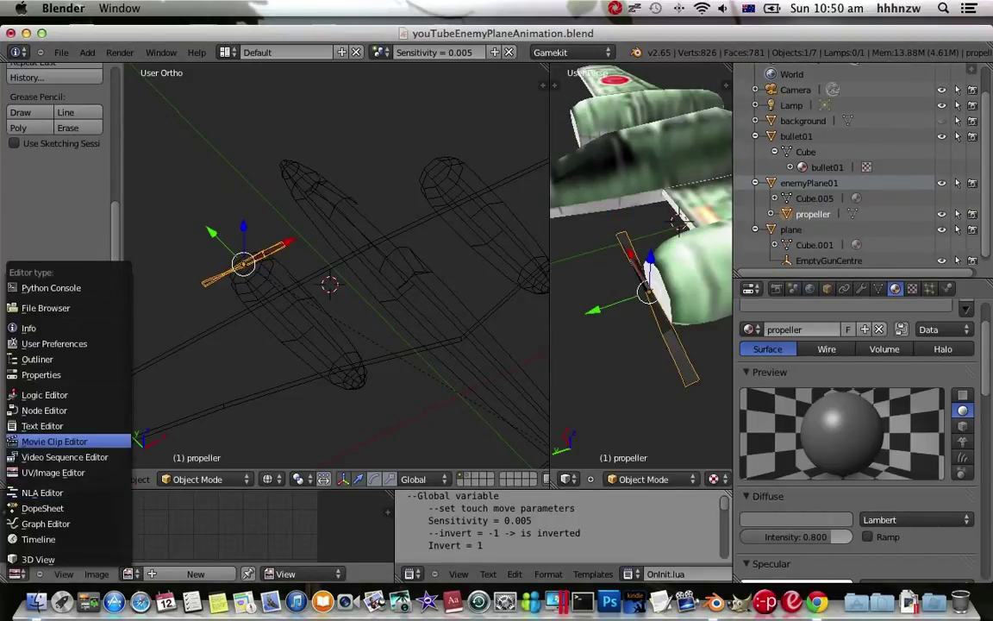
Step: Switch the lower area to the Logic Editor and merge it over the text editor
{"action": "left_click", "coordinate": [44, 394]}
{"action": "left_click_drag", "start_coordinate": [345, 488], "coordinate": [345, 358]}
{"action": "right_click", "coordinate": [395, 521]}
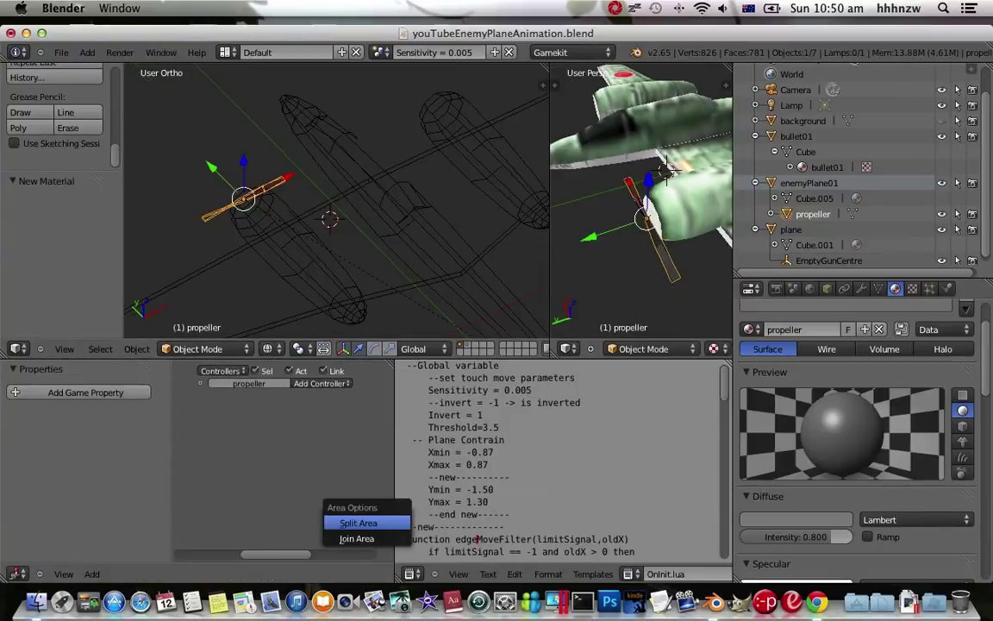
{"action": "left_click", "coordinate": [356, 538]}
Step: Add an Always sensor, And controller and Motion actuator rotating the propeller 45° on Y
{"action": "left_click", "coordinate": [301, 382]}
{"action": "left_click", "coordinate": [297, 415]}
{"action": "left_click", "coordinate": [514, 383]}
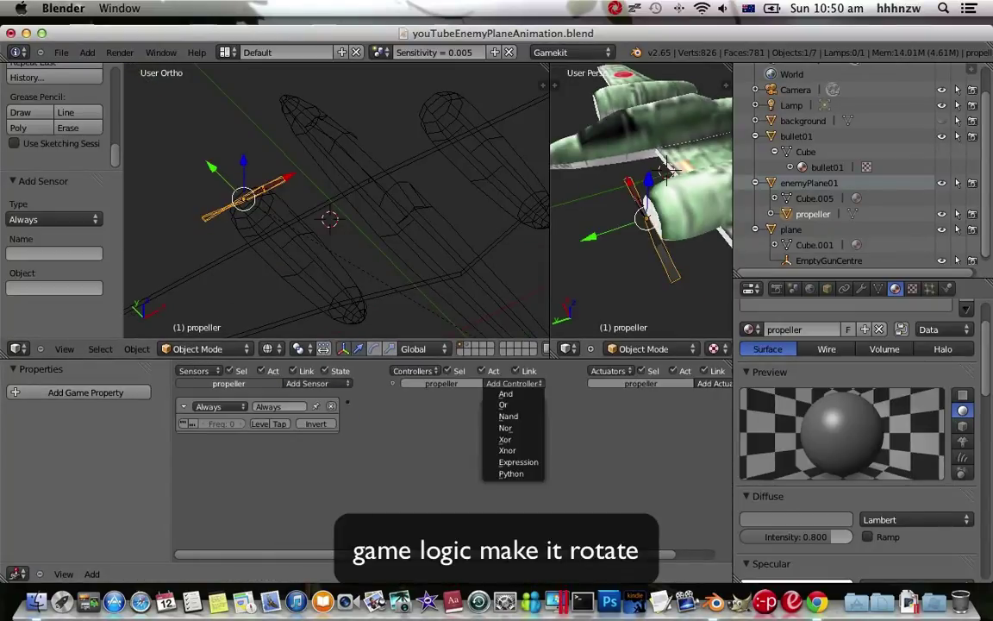
{"action": "left_click", "coordinate": [505, 394]}
{"action": "left_click", "coordinate": [681, 383]}
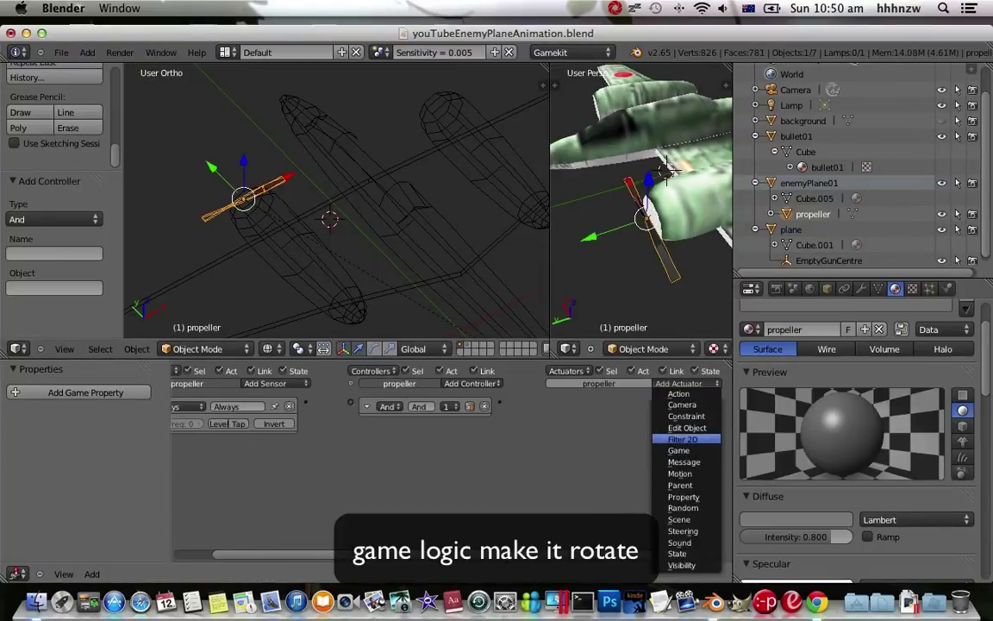
{"action": "left_click", "coordinate": [680, 473]}
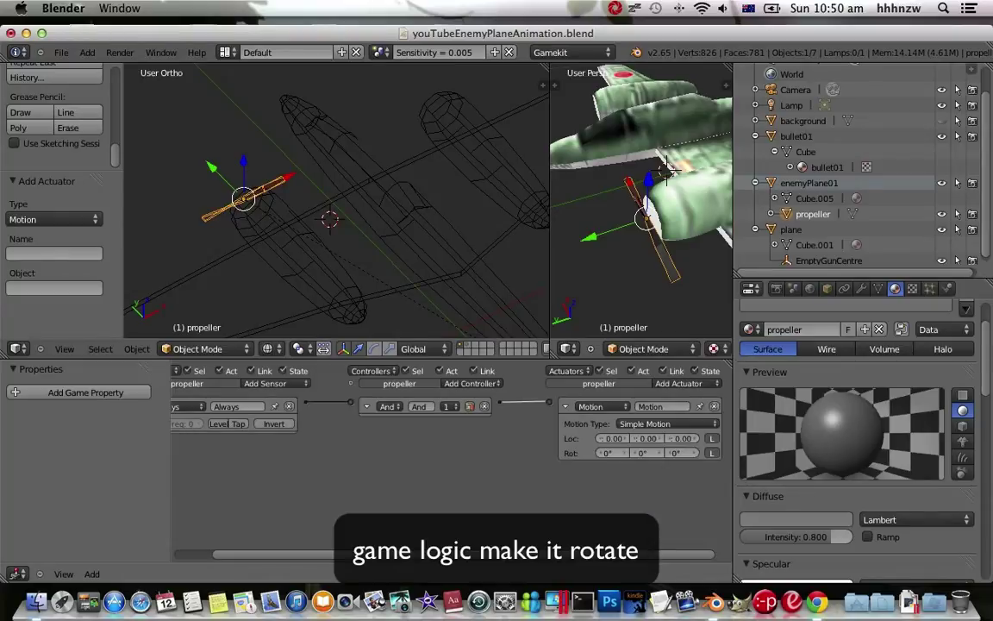
{"action": "left_click_drag", "start_coordinate": [549, 199], "coordinate": [469, 198]}
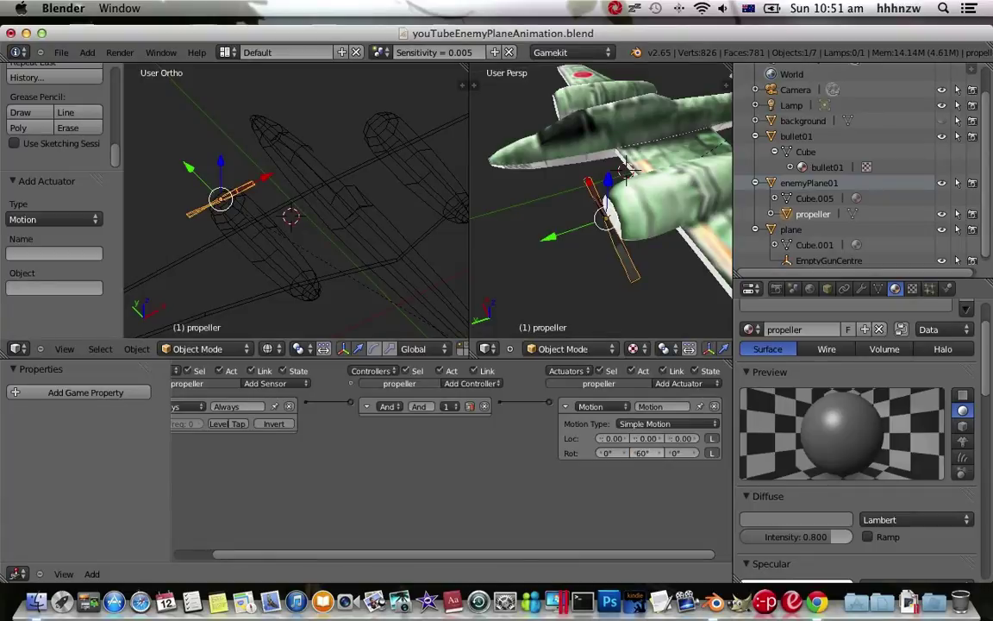
{"action": "scroll", "coordinate": [449, 448], "scroll_direction": "left", "scroll_amount": 2}
Step: Test-run the game twice to check the propeller spin, then save the blend file
{"action": "key", "text": "p"}
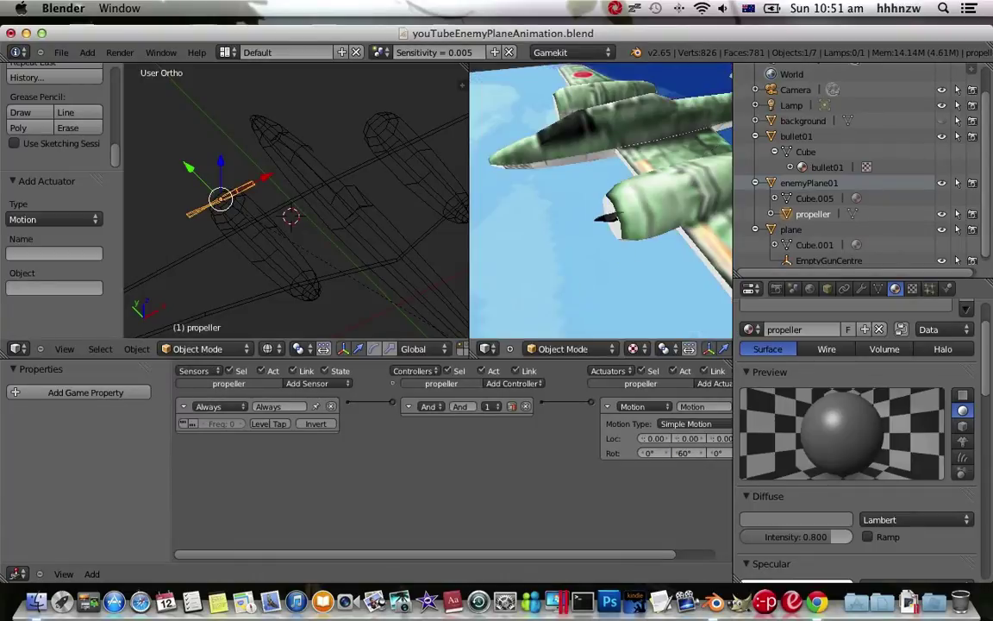
{"action": "key", "text": "Escape"}
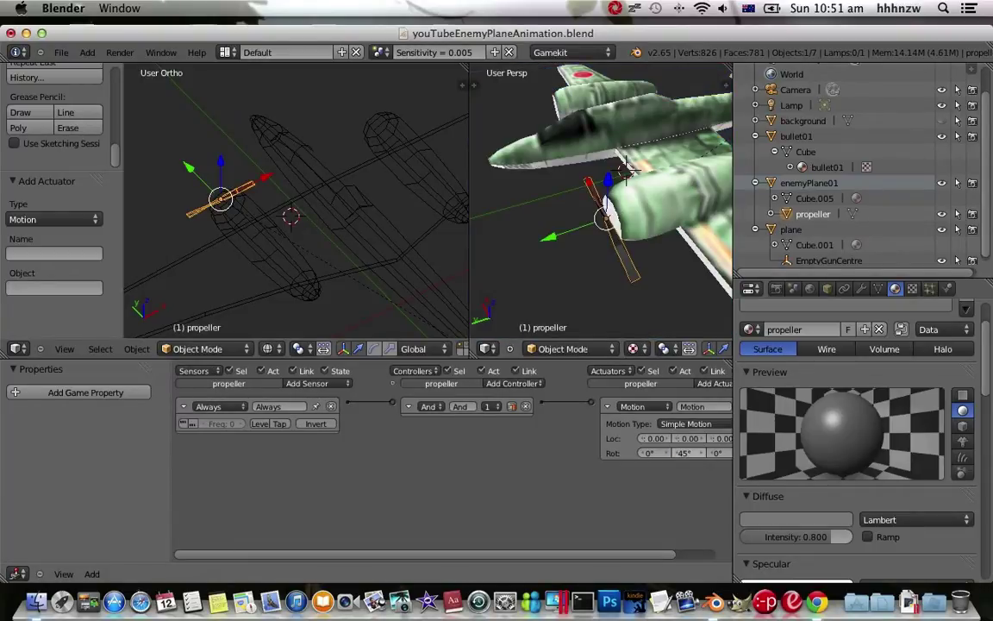
{"action": "key", "text": "p"}
{"action": "key", "text": "Escape"}
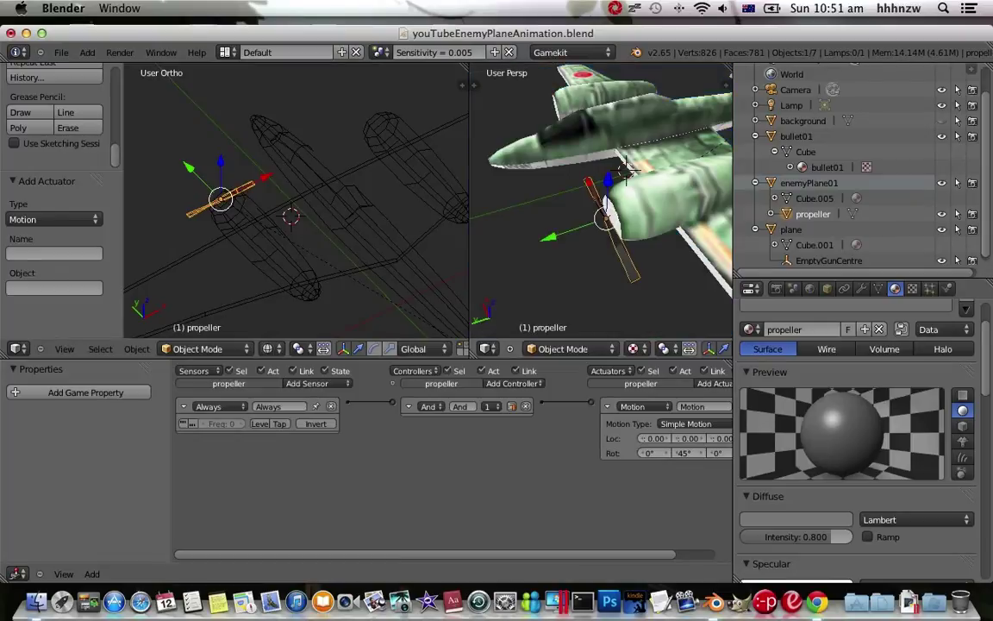
{"action": "key", "text": "ctrl+s"}
{"action": "key", "text": "Return"}
Step: Reselect the propeller and view the plane from top view
{"action": "right_click", "coordinate": [617, 176]}
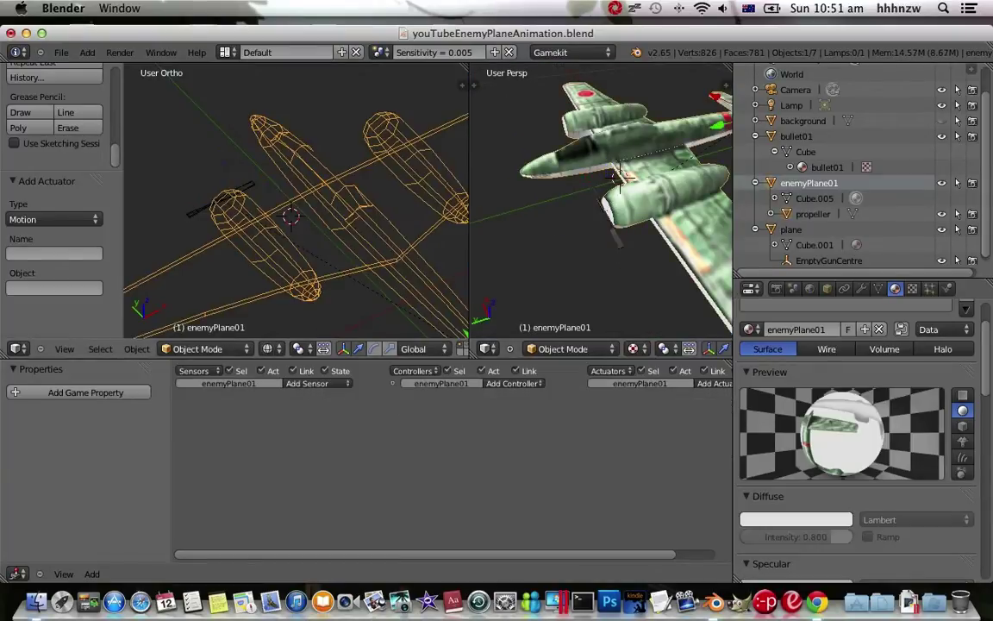
{"action": "right_click", "coordinate": [610, 207]}
{"action": "key", "text": "KP_7"}
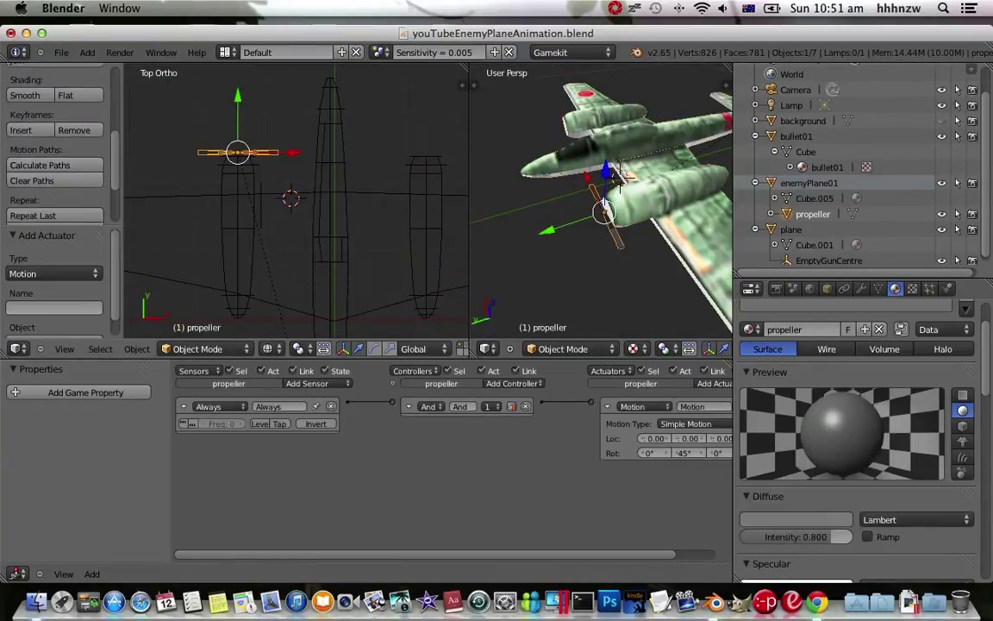
{"action": "scroll", "coordinate": [56, 155], "scroll_direction": "up", "scroll_amount": 5}
Step: Duplicate the propeller along X onto the right engine and test-run both propellers
{"action": "left_click", "coordinate": [44, 138]}
{"action": "key", "text": "x"}
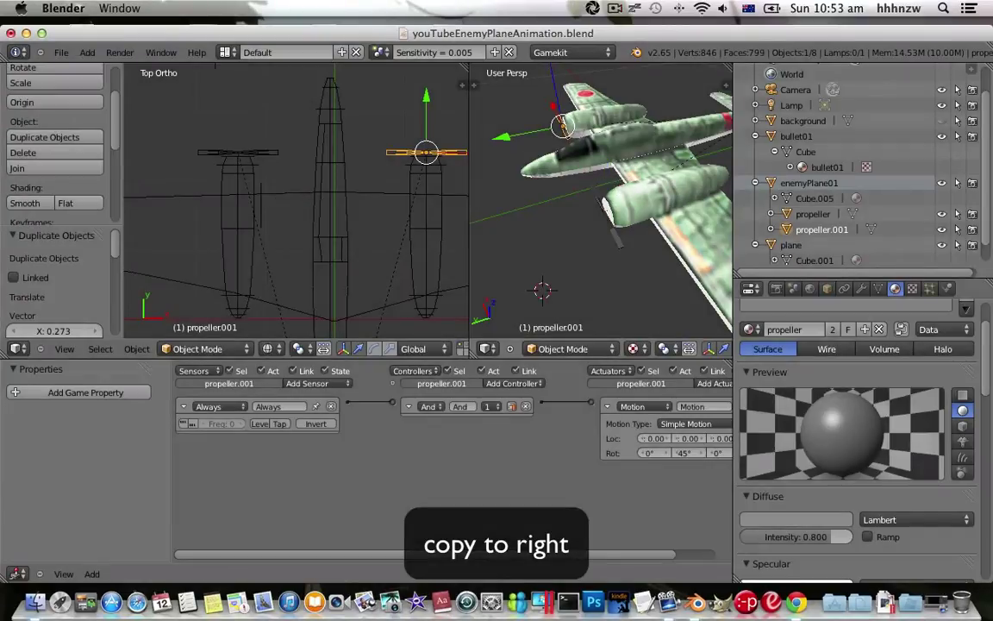
{"action": "key", "text": "p"}
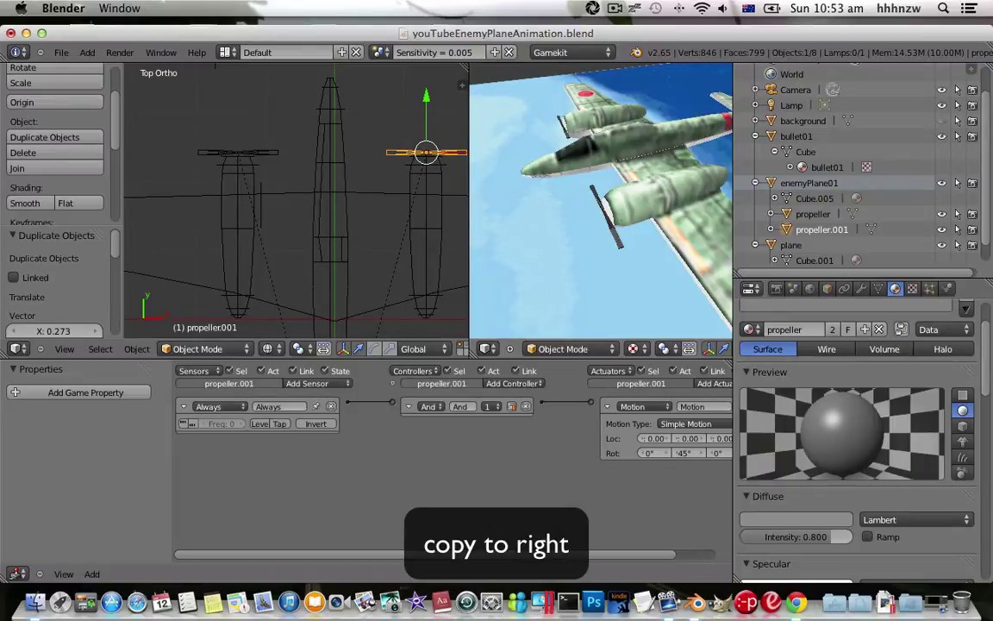
{"action": "key", "text": "Escape"}
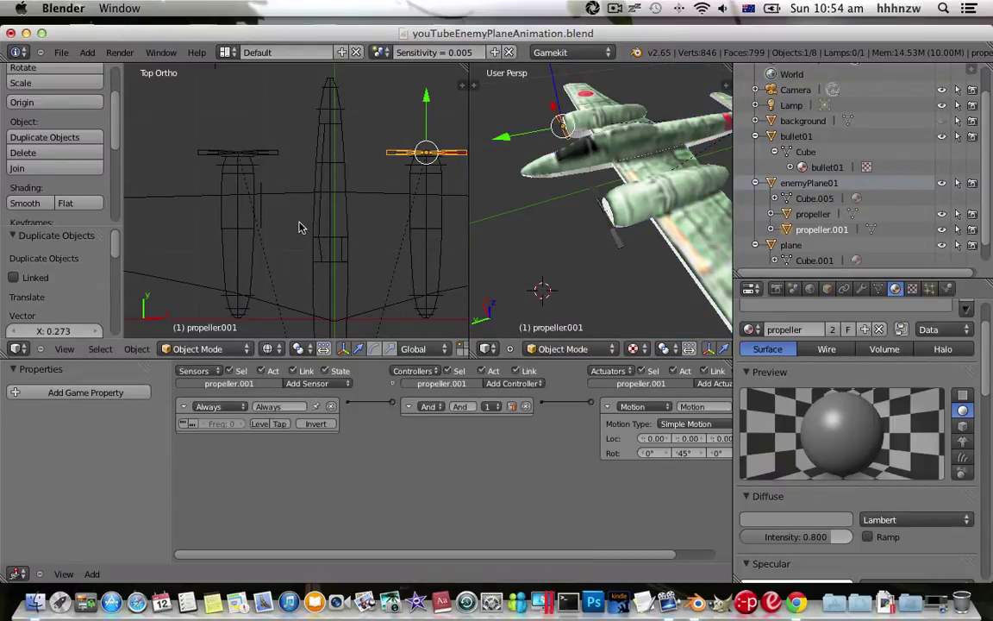
{"action": "key", "text": "KP_7"}
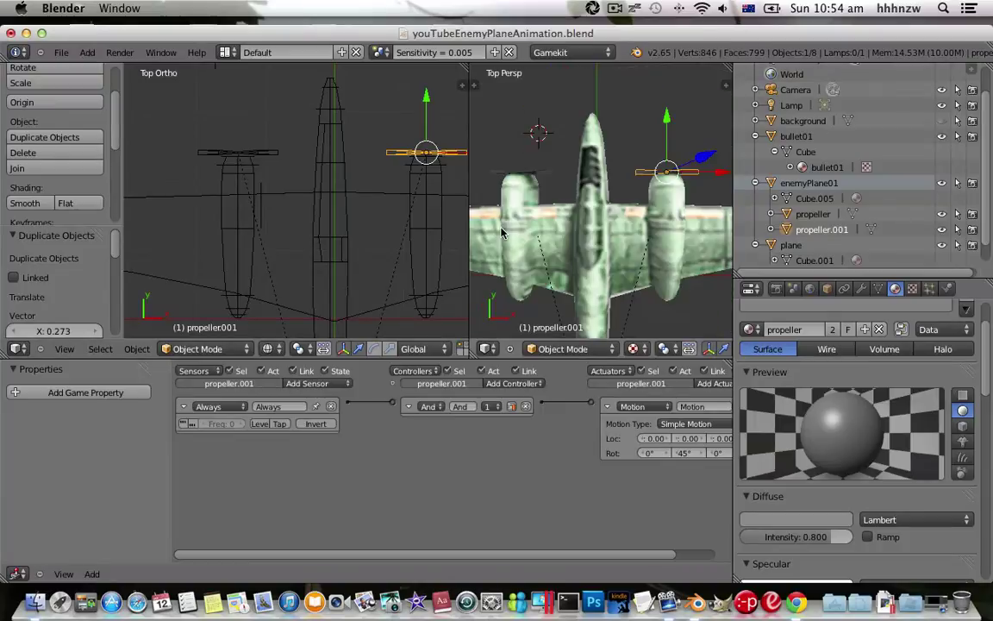
{"action": "scroll", "coordinate": [517, 198], "scroll_direction": "down", "scroll_amount": 3}
{"action": "scroll", "coordinate": [524, 189], "scroll_direction": "up", "scroll_amount": 1}
Step: Unhide all objects with Alt+H to reveal the sky background, then test-run the game
{"action": "key", "text": "alt+h"}
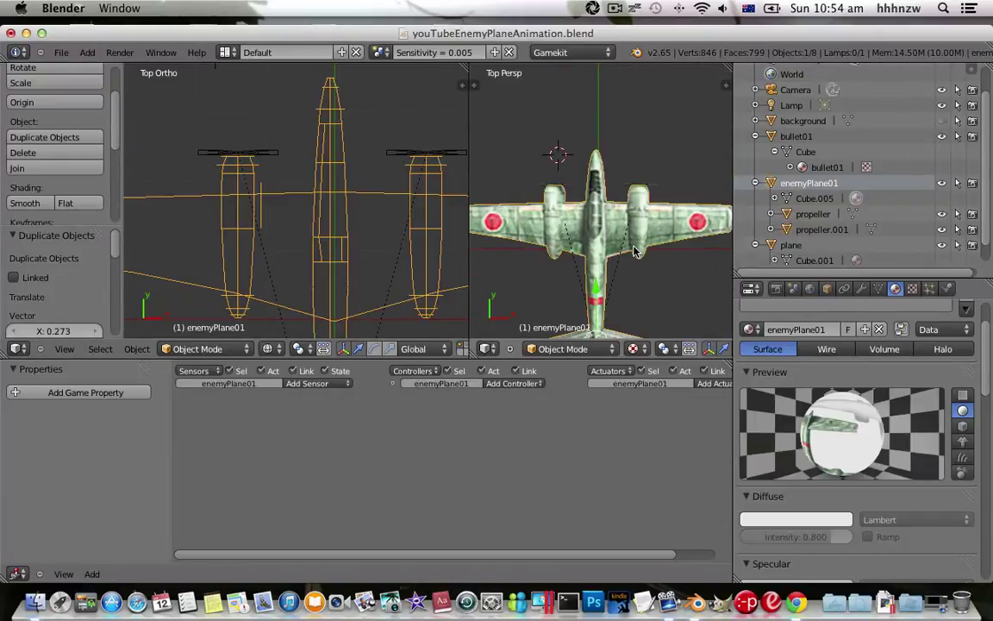
{"action": "scroll", "coordinate": [603, 224], "scroll_direction": "up", "scroll_amount": 3}
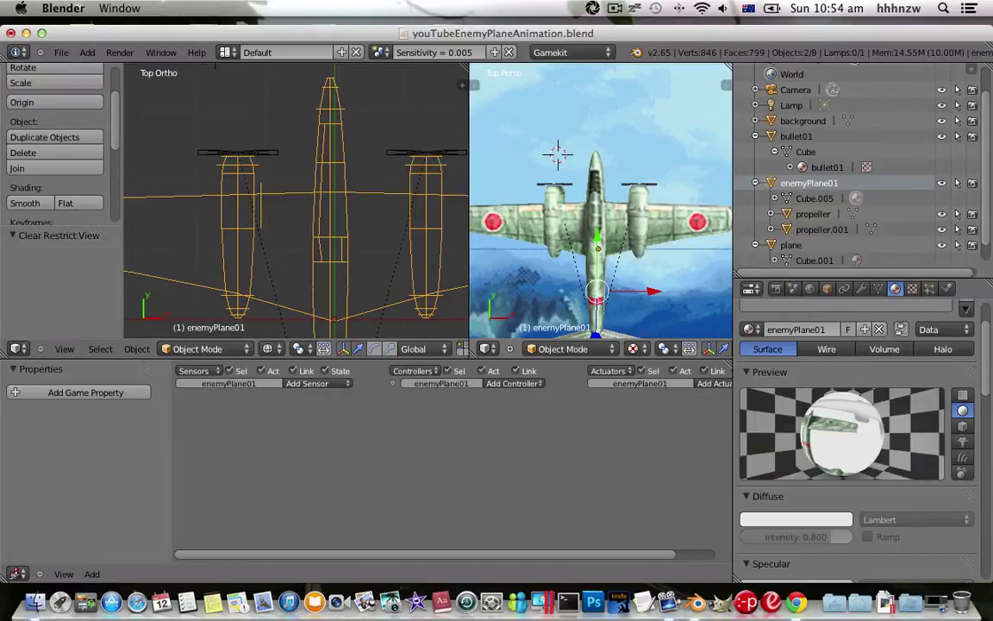
{"action": "key", "text": "p"}
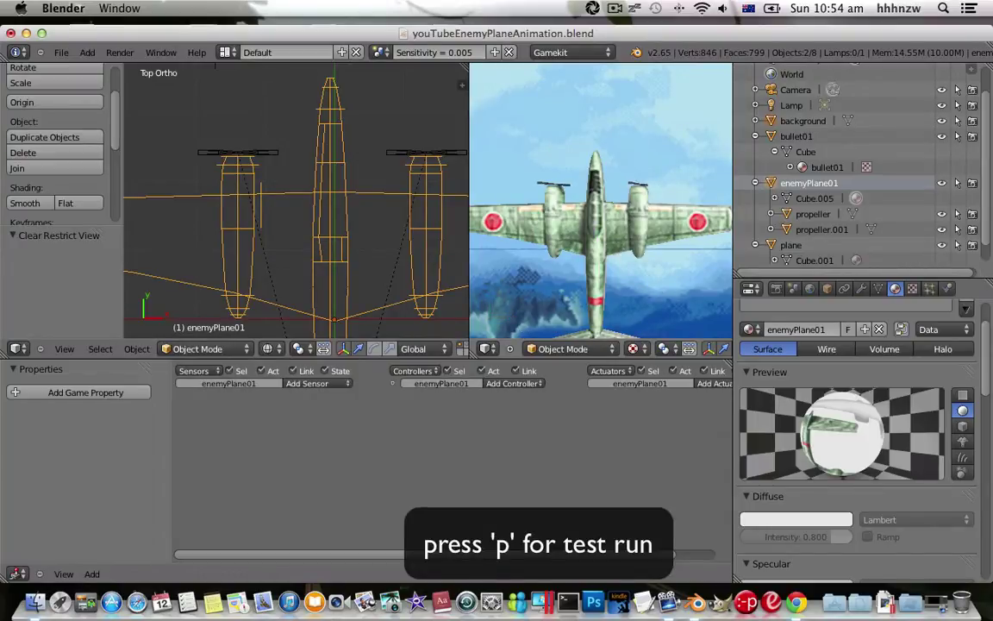
{"action": "key", "text": "Escape"}
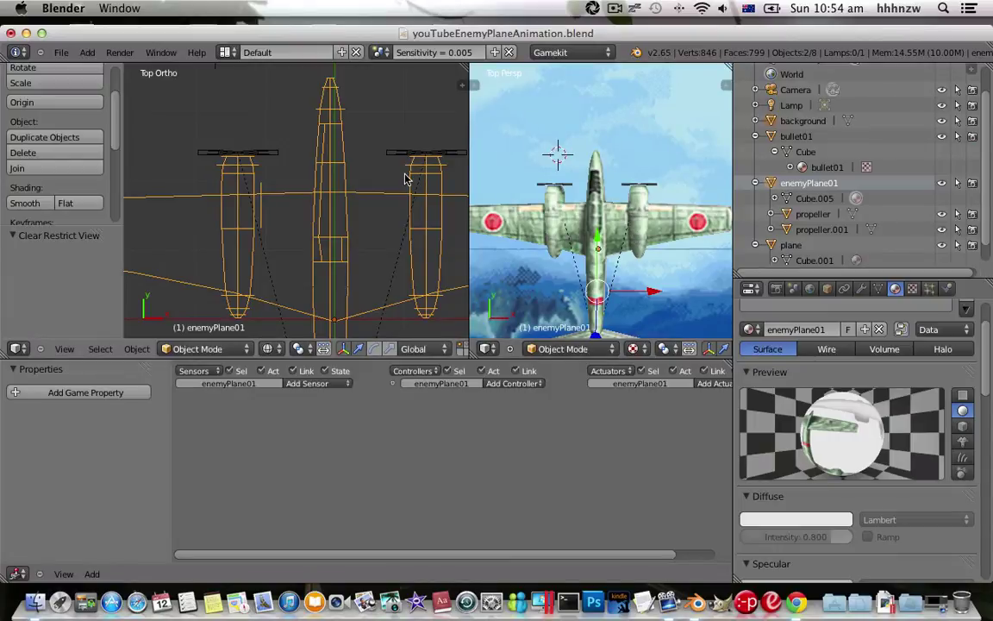
Step: Apply scale to enemyPlane01 and to the right and left propellers
{"action": "key", "text": "ctrl+a"}
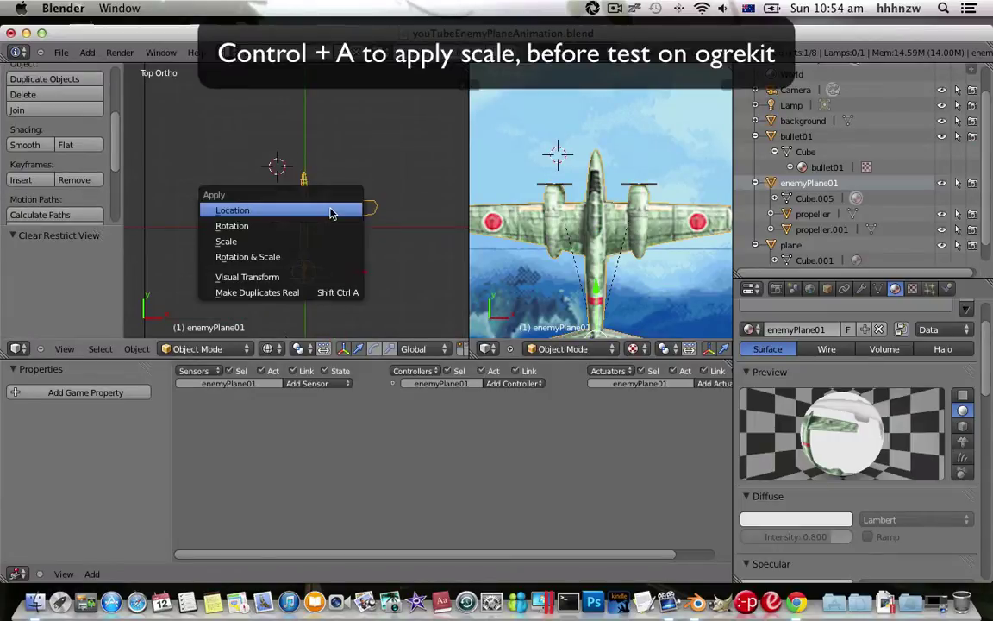
{"action": "left_click", "coordinate": [333, 239]}
{"action": "scroll", "coordinate": [338, 191], "scroll_direction": "up", "scroll_amount": 3}
{"action": "right_click", "coordinate": [345, 184]}
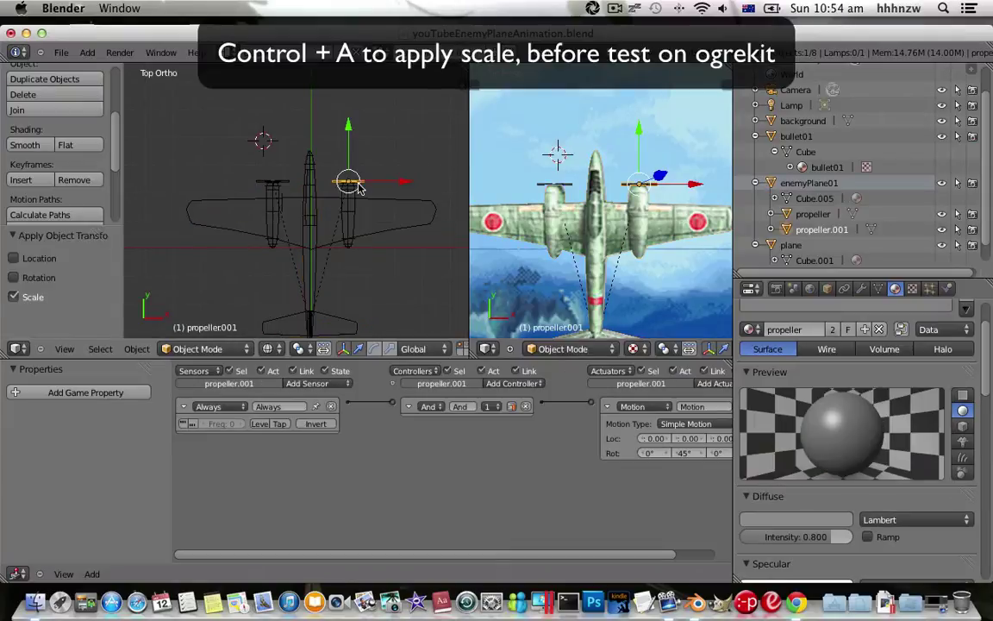
{"action": "key", "text": "ctrl+a"}
{"action": "left_click", "coordinate": [361, 186]}
{"action": "right_click", "coordinate": [289, 188]}
{"action": "key", "text": "ctrl+a"}
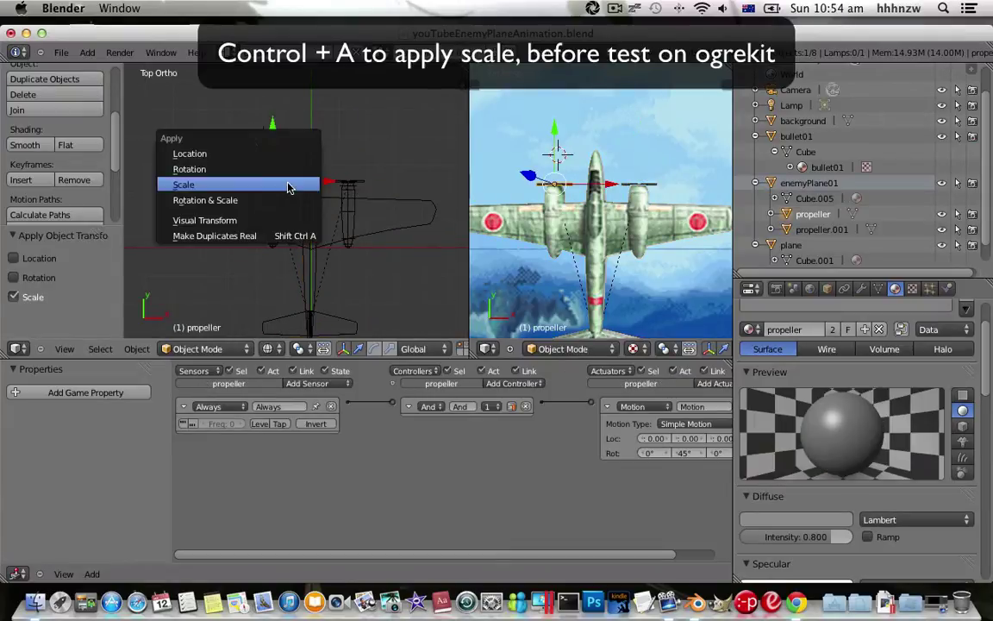
{"action": "left_click", "coordinate": [289, 186]}
Step: Run the game in the OgreKit player from Render properties, then quit it
{"action": "scroll", "coordinate": [289, 188], "scroll_direction": "down", "scroll_amount": 2}
{"action": "left_click", "coordinate": [776, 289]}
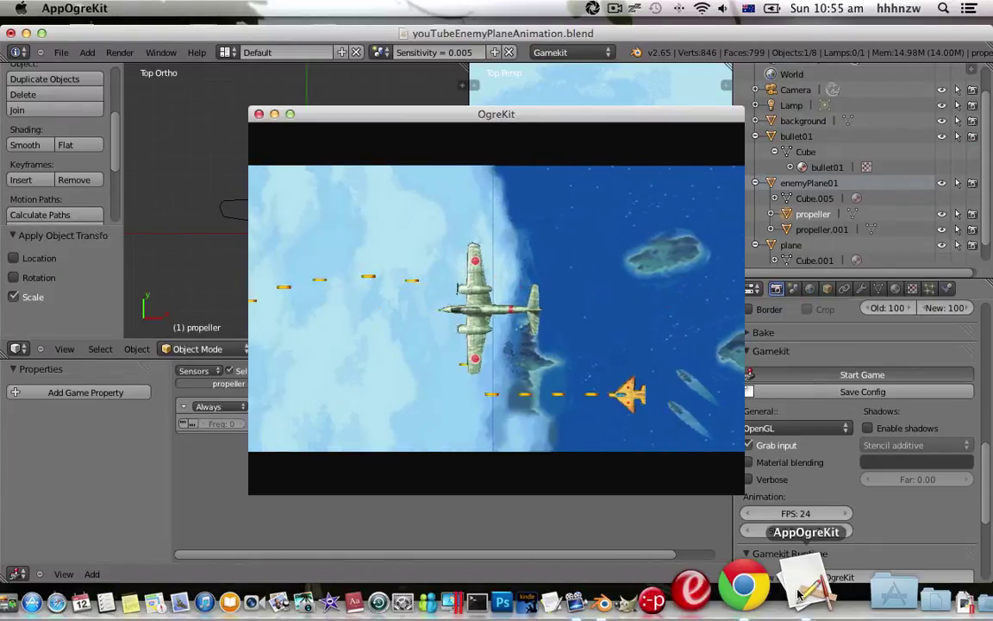
{"action": "key", "text": "Escape"}
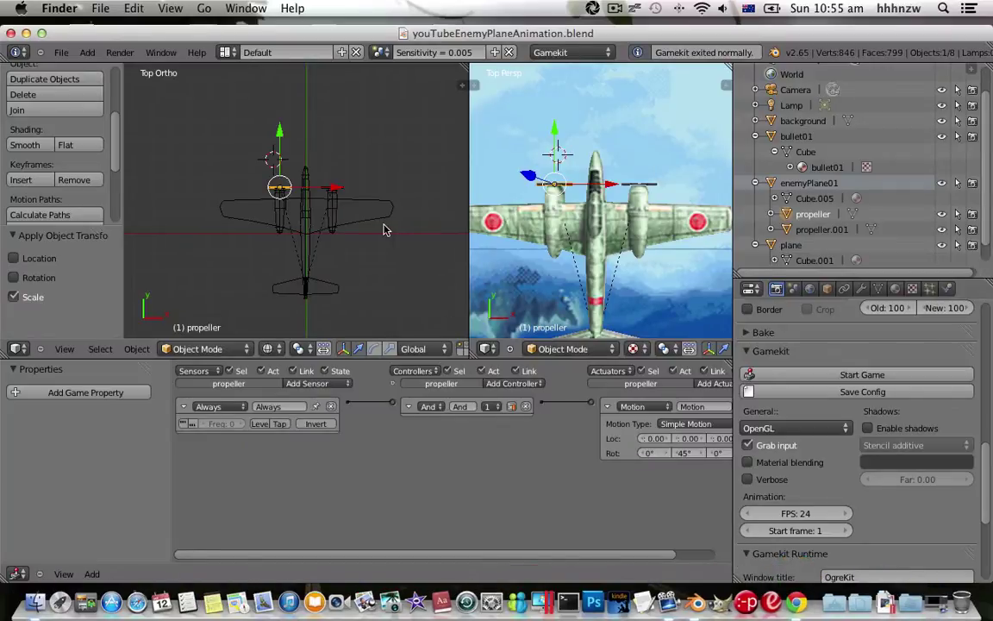
Step: Select enemyPlane01 and move it beside the player plane in Top view
{"action": "scroll", "coordinate": [362, 172], "scroll_direction": "down", "scroll_amount": 3}
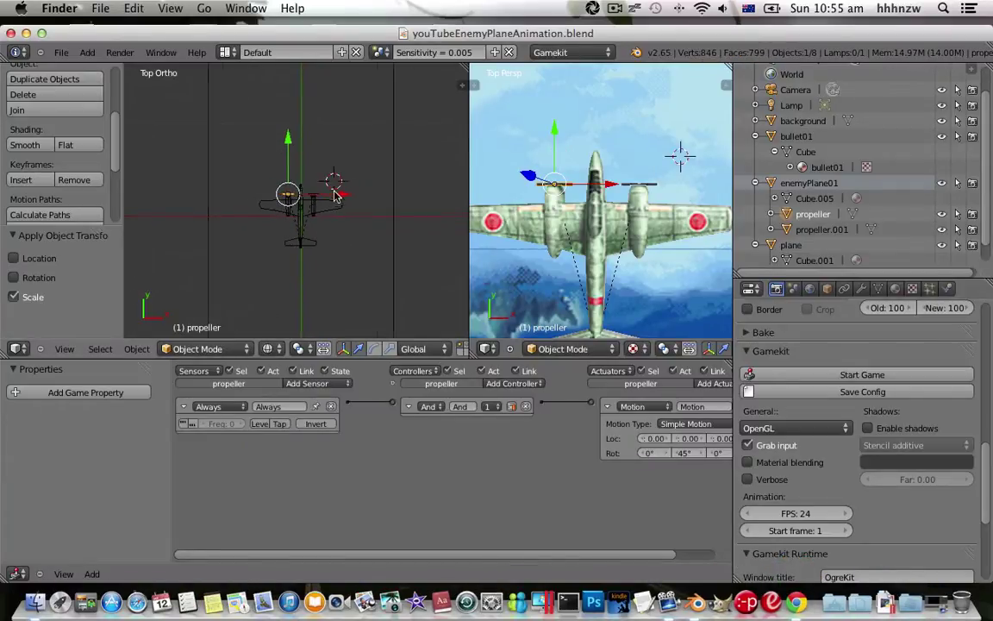
{"action": "right_click", "coordinate": [323, 203]}
{"action": "scroll", "coordinate": [334, 215], "scroll_direction": "down", "scroll_amount": 2}
{"action": "key", "text": "g"}
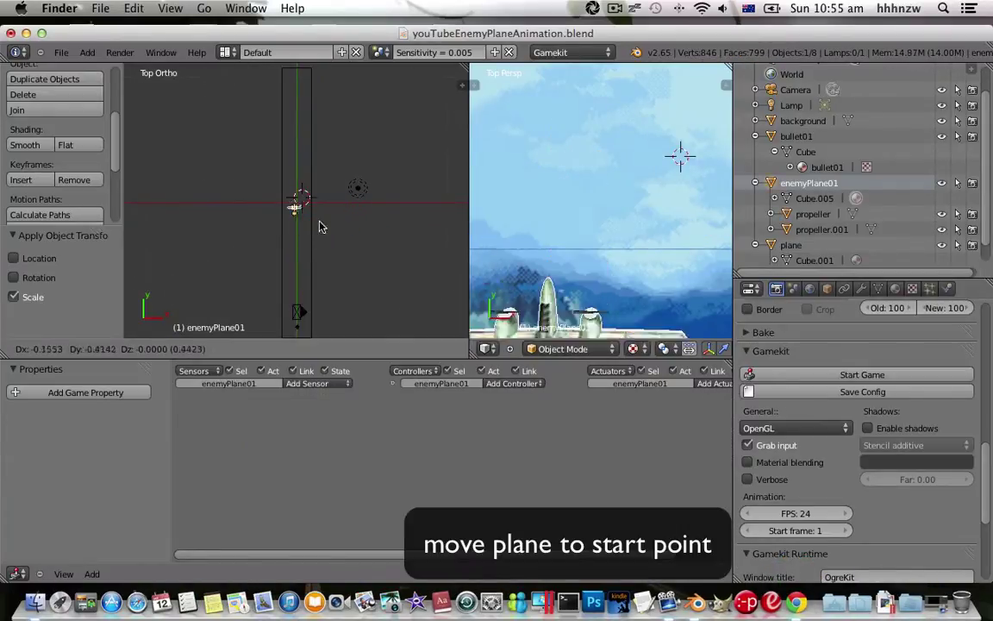
{"action": "left_click", "coordinate": [304, 302]}
{"action": "mouse_move", "coordinate": [303, 301]}
{"action": "middle_mouse_down", "text": "shift"}
{"action": "mouse_move", "coordinate": [349, 277]}
{"action": "mouse_move", "coordinate": [345, 211]}
{"action": "middle_mouse_up", "text": "shift"}
{"action": "scroll", "coordinate": [344, 208], "scroll_direction": "up", "scroll_amount": 2}
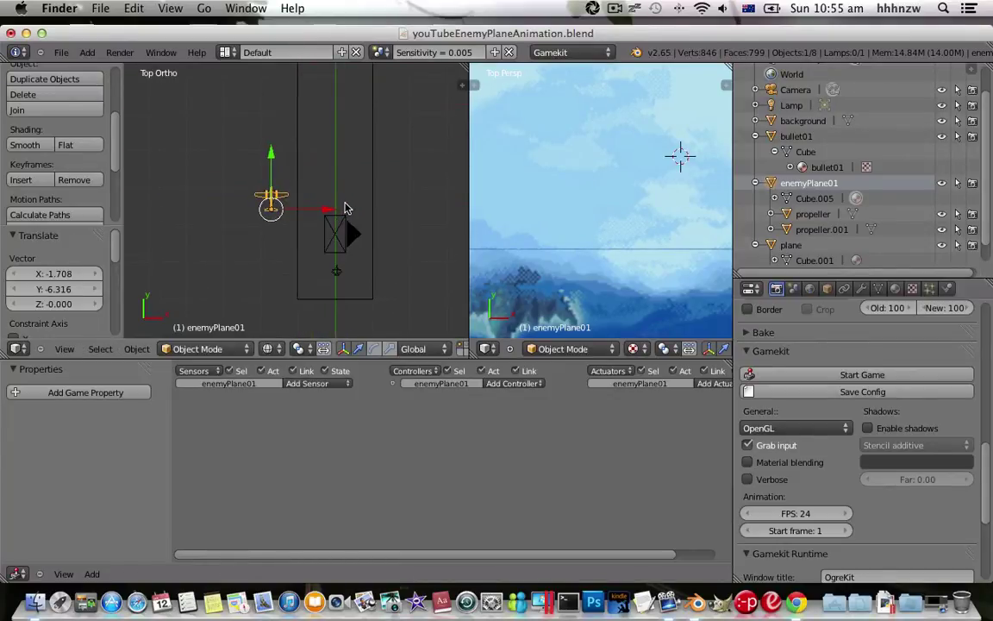
{"action": "mouse_move", "coordinate": [328, 202]}
{"action": "left_mouse_down"}
{"action": "mouse_move", "coordinate": [322, 216]}
{"action": "mouse_move", "coordinate": [321, 204]}
{"action": "left_mouse_up"}
Step: In Front view, level enemyPlane01 with the player at X -0.831, Z 0
{"action": "key", "text": "KP_1"}
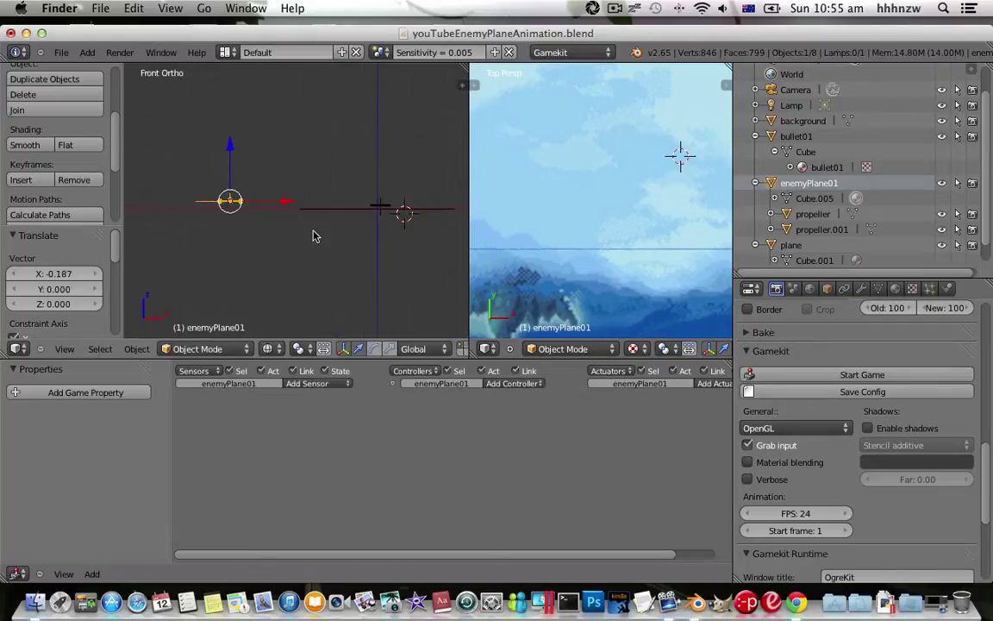
{"action": "left_click_drag", "start_coordinate": [233, 149], "coordinate": [234, 154]}
{"action": "left_click_drag", "start_coordinate": [288, 203], "coordinate": [397, 214]}
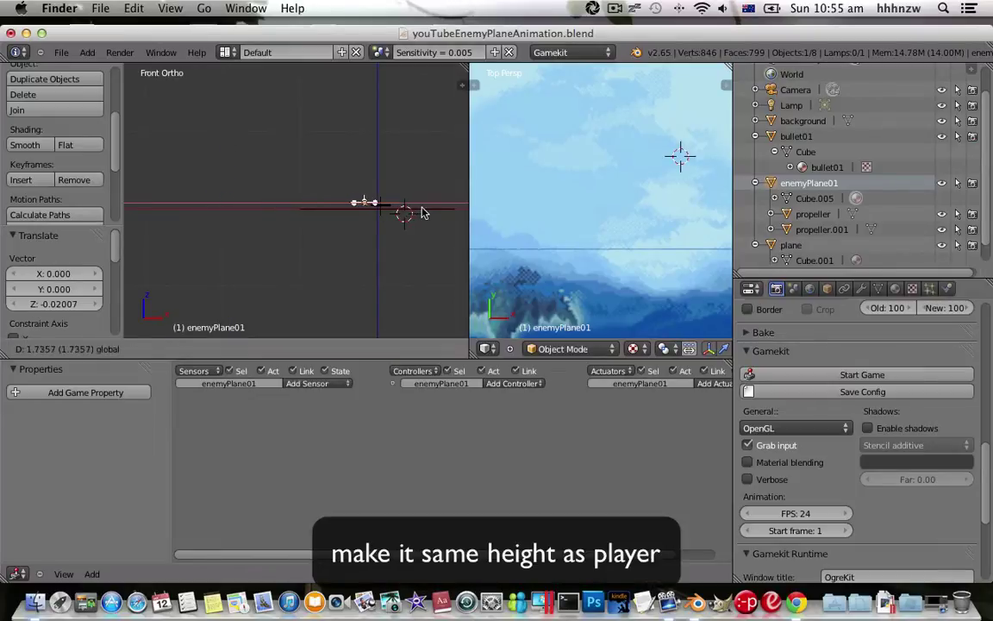
{"action": "left_click", "coordinate": [422, 213]}
{"action": "middle_click_drag", "start_coordinate": [431, 207], "coordinate": [259, 207], "text": "shift"}
{"action": "scroll", "coordinate": [259, 207], "scroll_direction": "up", "scroll_amount": 2}
{"action": "left_click_drag", "start_coordinate": [221, 144], "coordinate": [223, 164]}
{"action": "mouse_move", "coordinate": [306, 195]}
{"action": "left_mouse_down"}
{"action": "mouse_move", "coordinate": [321, 211]}
{"action": "mouse_move", "coordinate": [257, 205]}
{"action": "left_mouse_up"}
{"action": "right_click", "coordinate": [322, 208]}
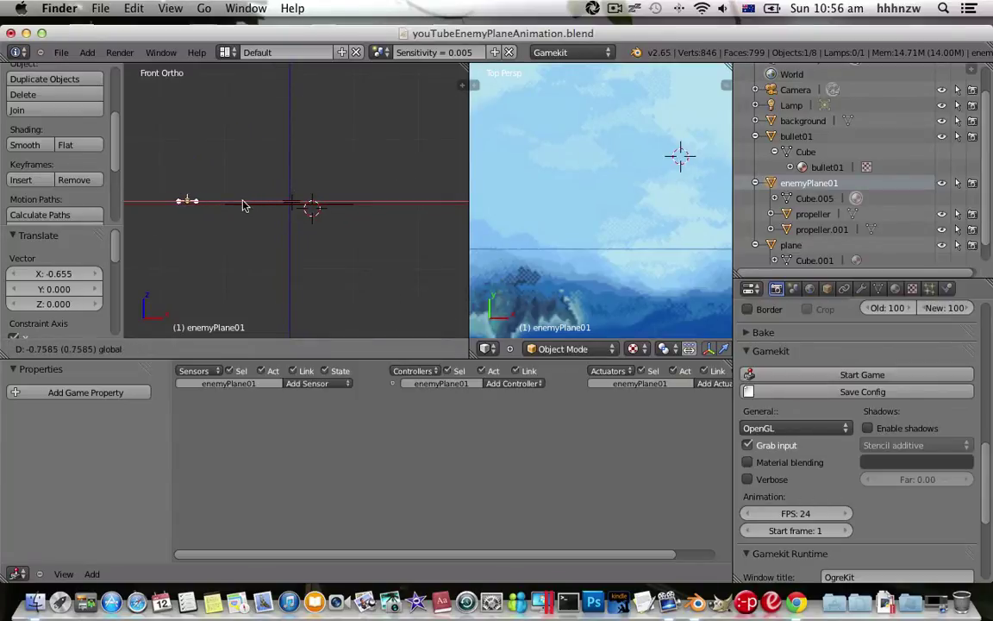
{"action": "left_click", "coordinate": [239, 206]}
Step: Return to Top view and switch the bottom editor to the Timeline
{"action": "key", "text": "KP_7"}
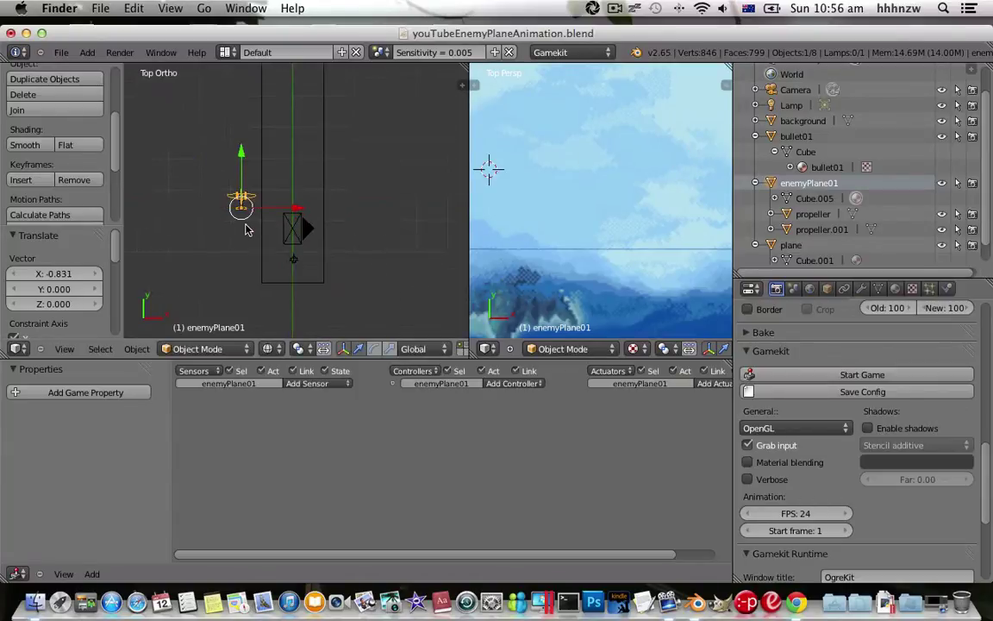
{"action": "scroll", "coordinate": [248, 229], "scroll_direction": "up", "scroll_amount": 3}
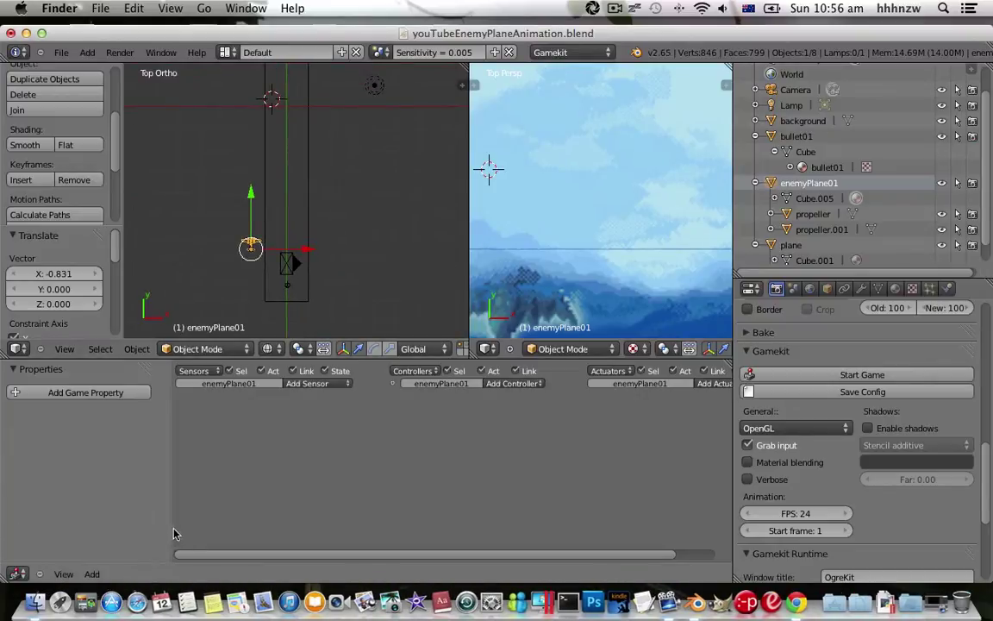
{"action": "left_click", "coordinate": [16, 574]}
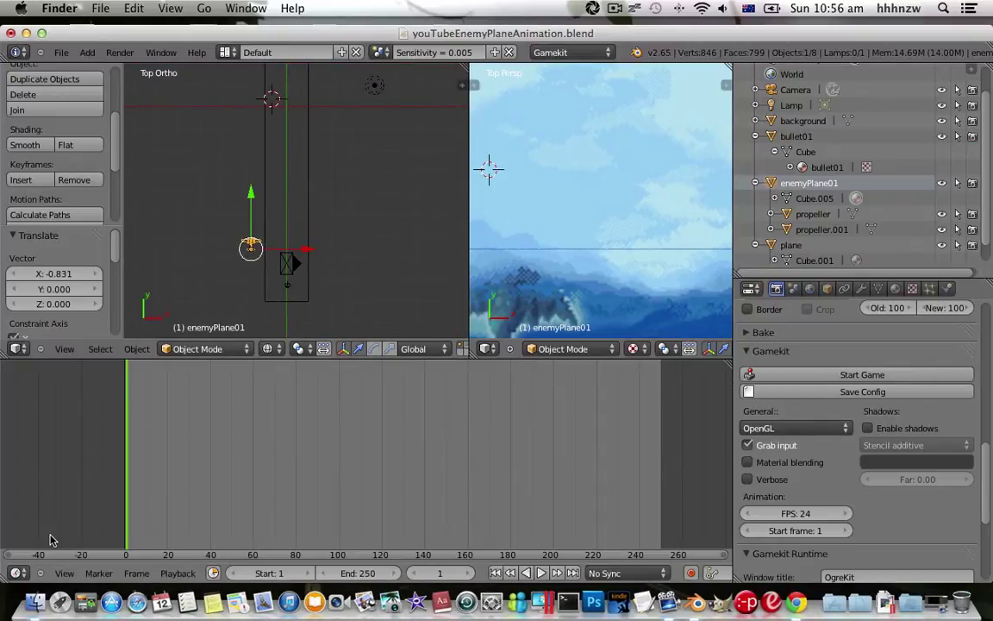
{"action": "left_click", "coordinate": [49, 538]}
{"action": "left_click", "coordinate": [392, 574]}
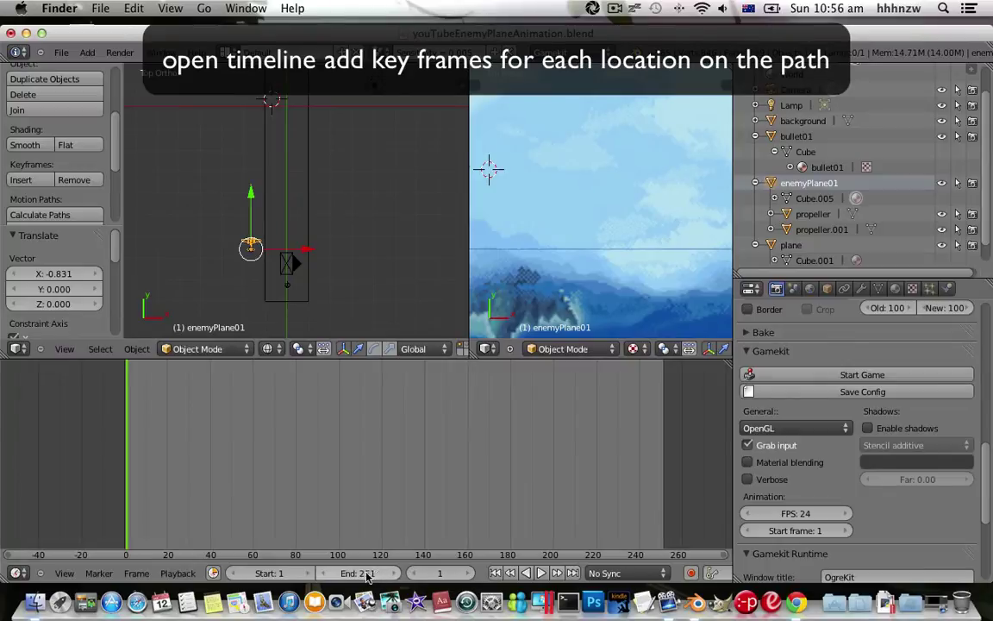
{"action": "left_click", "coordinate": [365, 577]}
{"action": "type", "text": "150"}
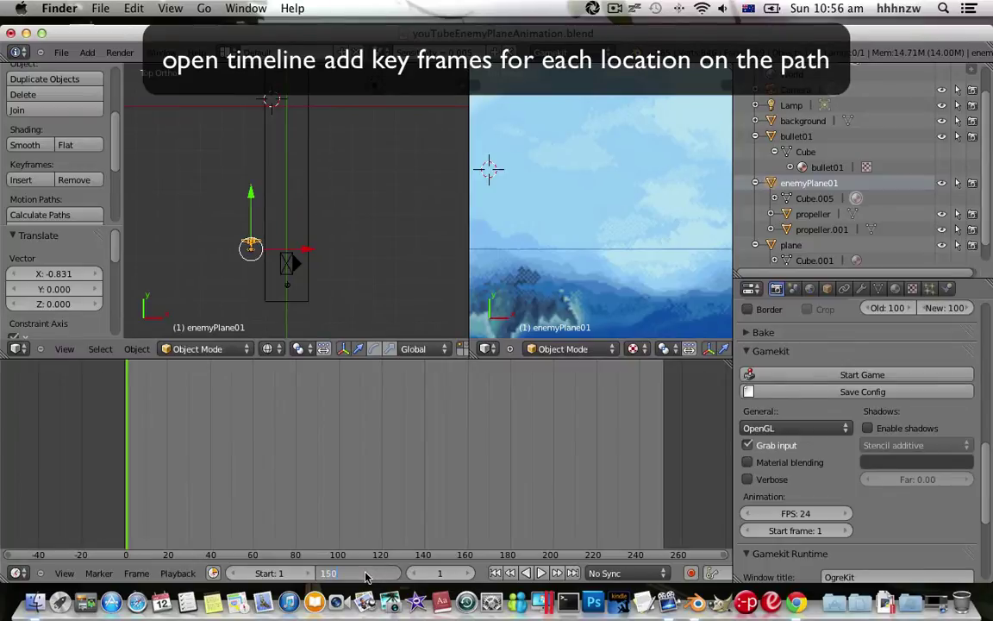
{"action": "key", "text": "Return"}
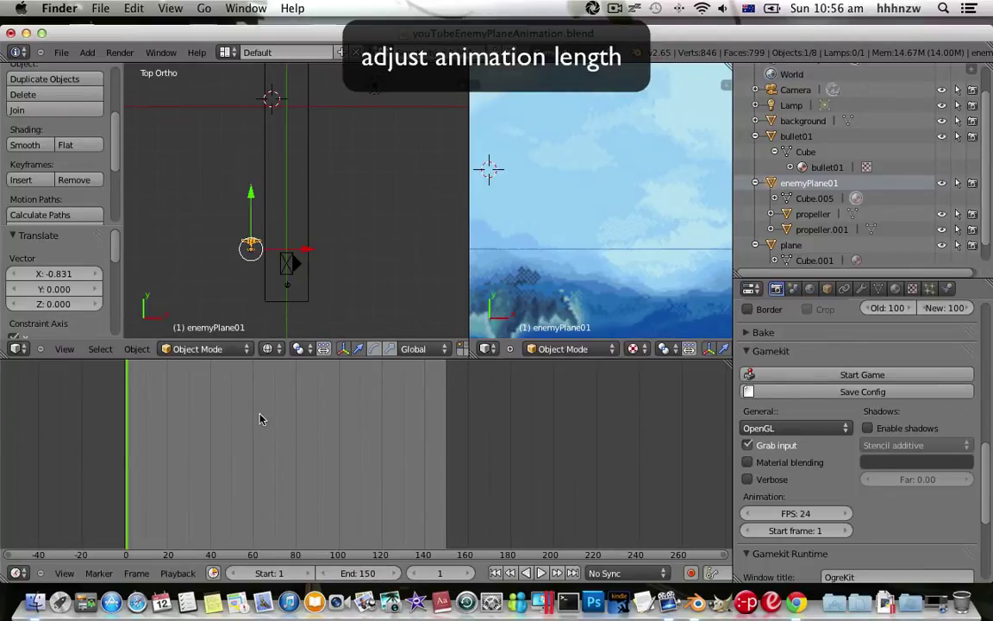
{"action": "left_click", "coordinate": [368, 575]}
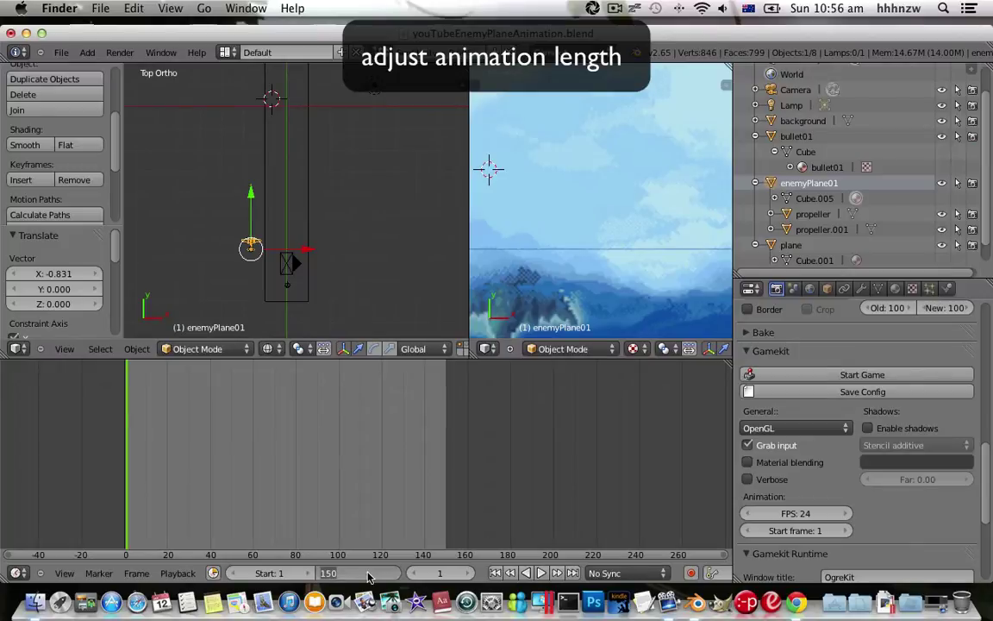
{"action": "type", "text": "250"}
{"action": "key", "text": "Return"}
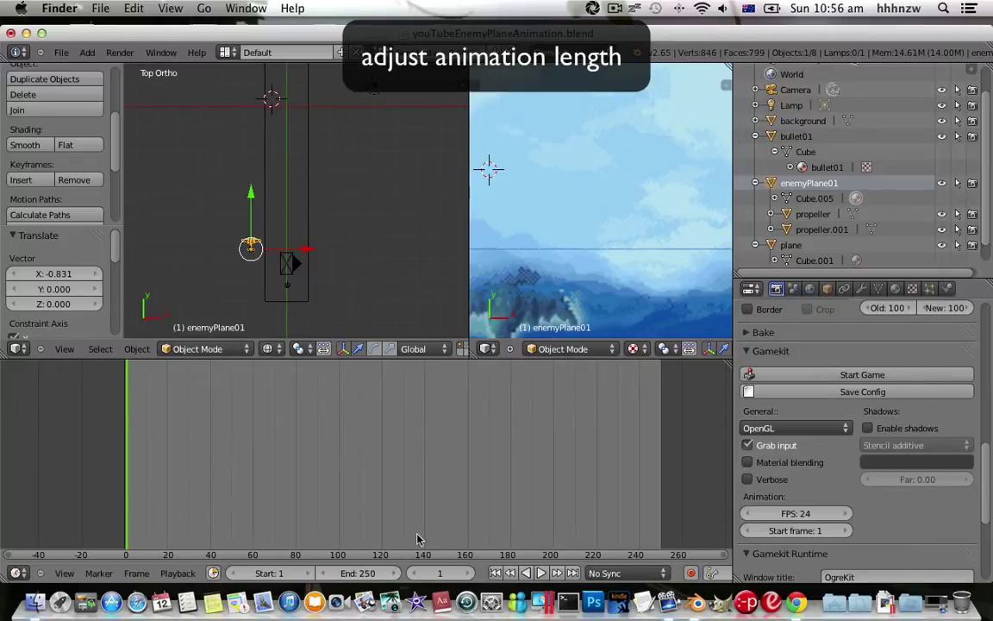
Step: Set the keying set to Location and key enemyPlane01's location at frame 1
{"action": "left_click_drag", "start_coordinate": [734, 535], "coordinate": [852, 534]}
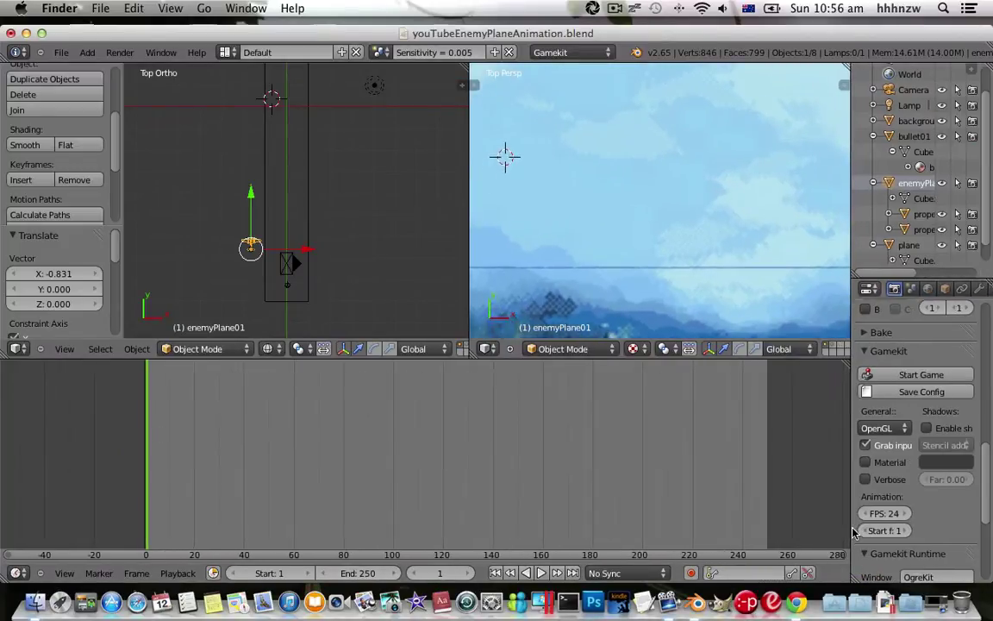
{"action": "left_click", "coordinate": [754, 573]}
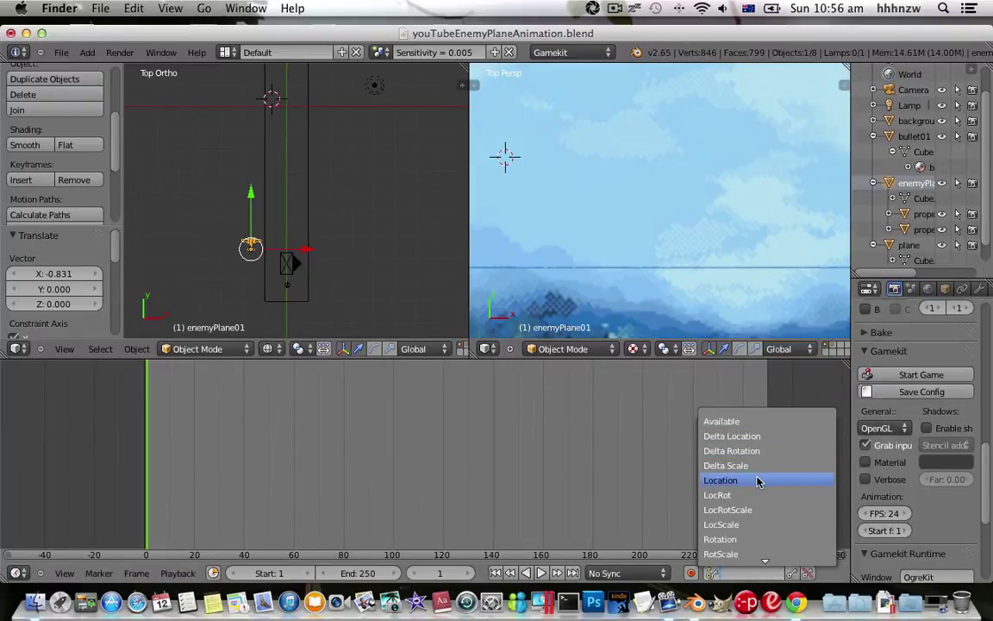
{"action": "left_click", "coordinate": [760, 480]}
{"action": "left_click", "coordinate": [792, 573]}
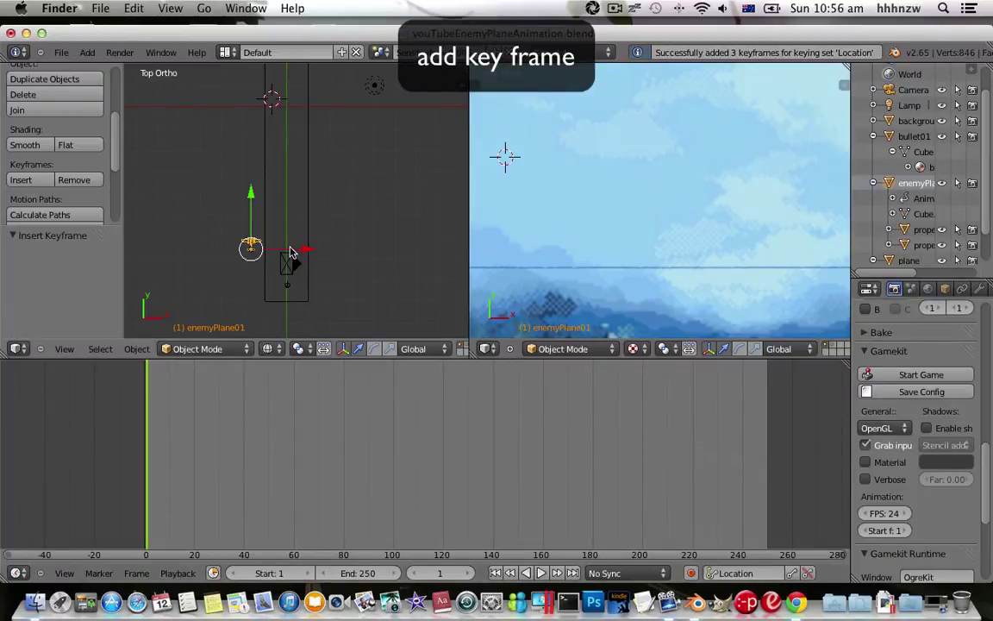
Step: At frame 50, move the plane further up its path and key its location
{"action": "left_click", "coordinate": [454, 577]}
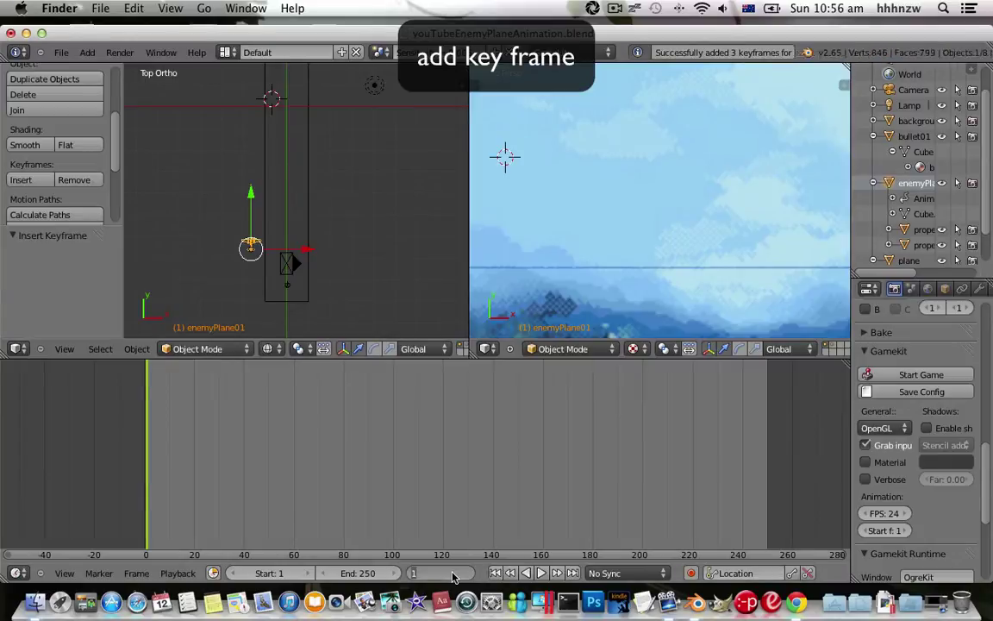
{"action": "key", "text": "BackSpace"}
{"action": "type", "text": "50"}
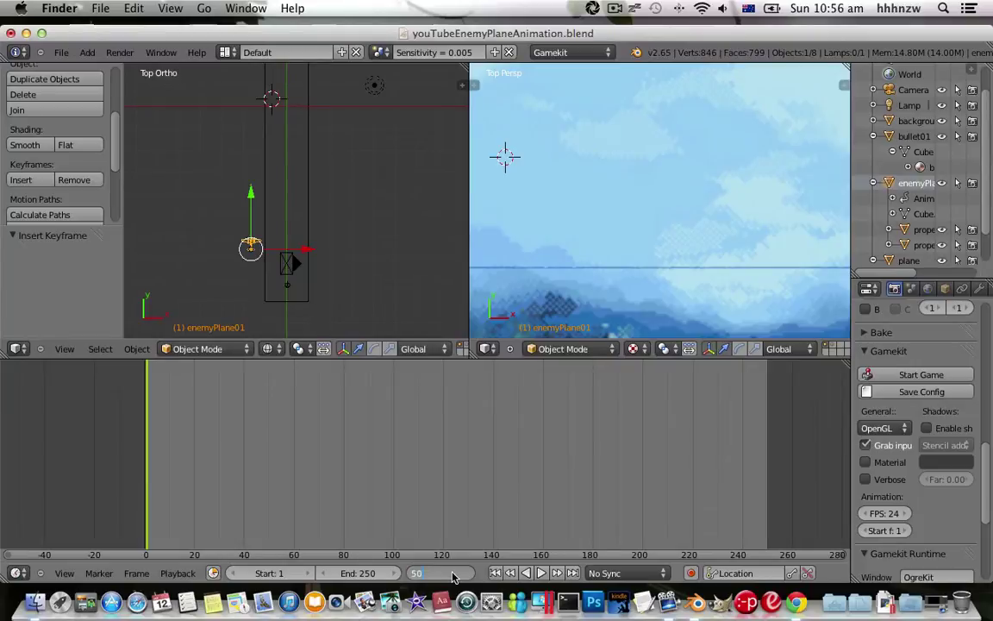
{"action": "key", "text": "Return"}
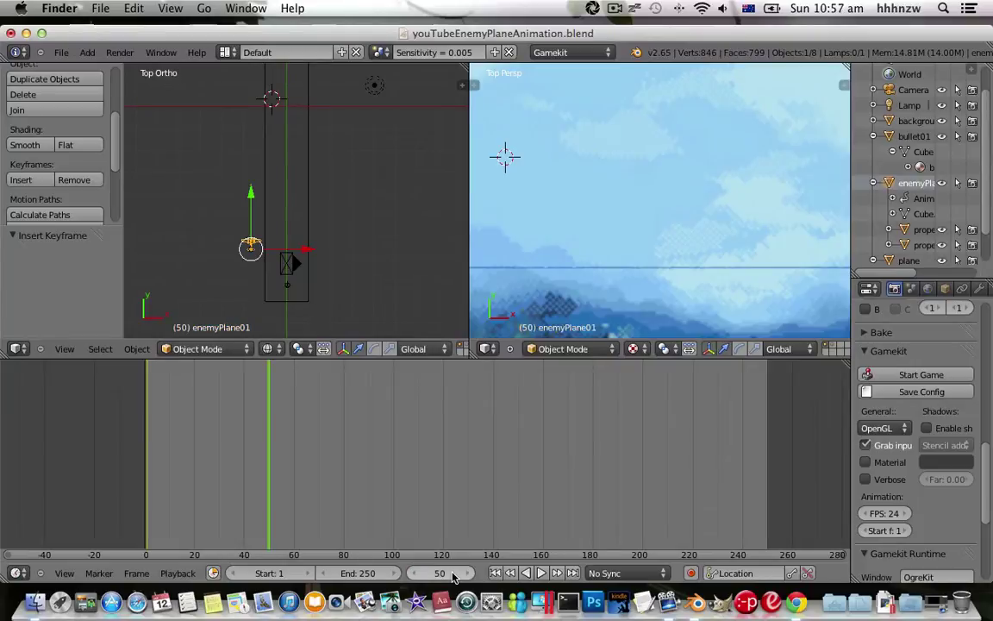
{"action": "key", "text": "g"}
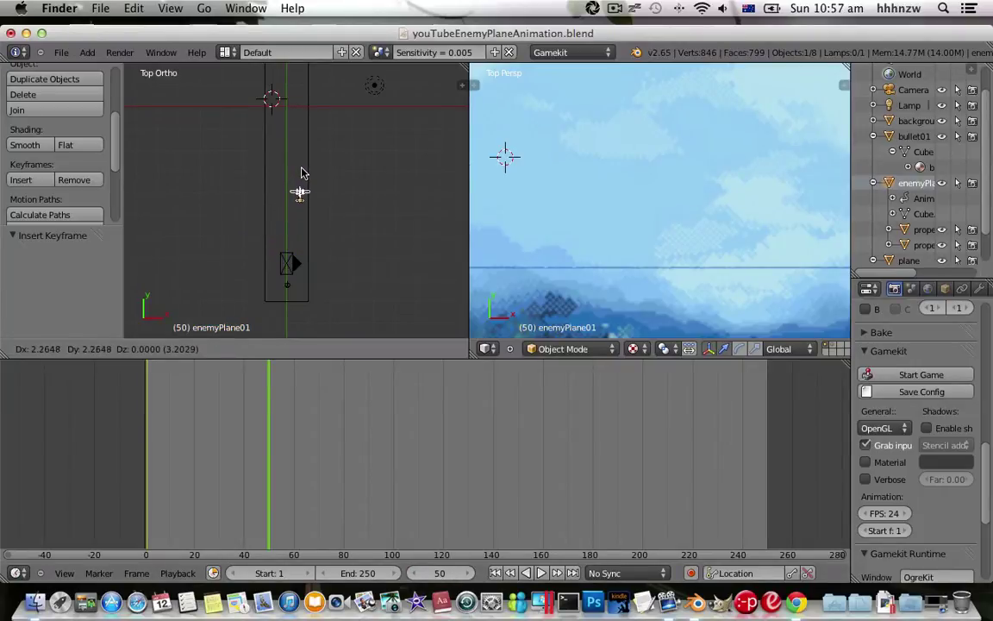
{"action": "left_click", "coordinate": [301, 172]}
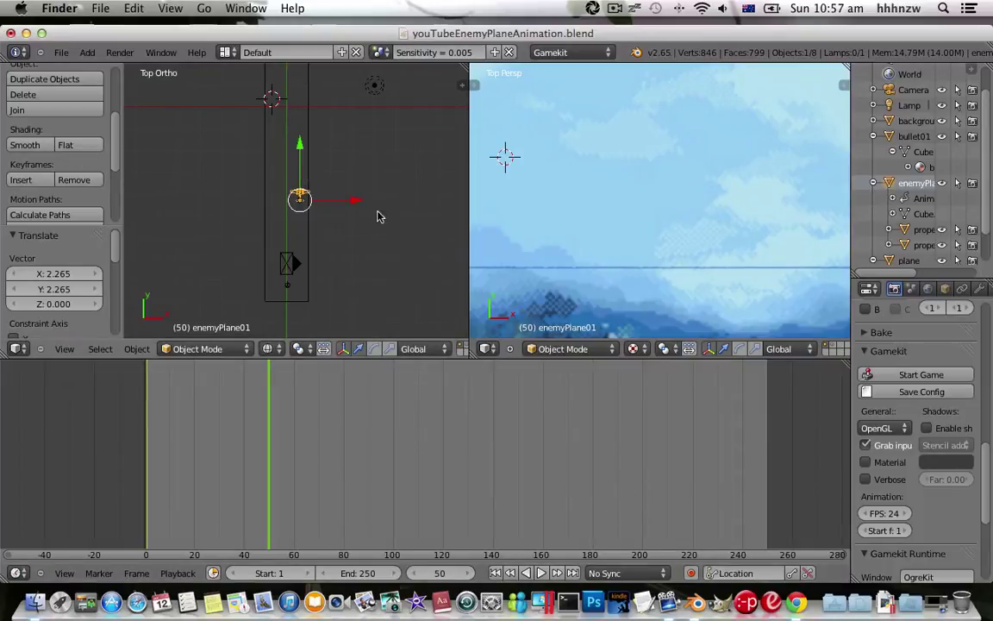
{"action": "left_click_drag", "start_coordinate": [358, 204], "coordinate": [354, 205]}
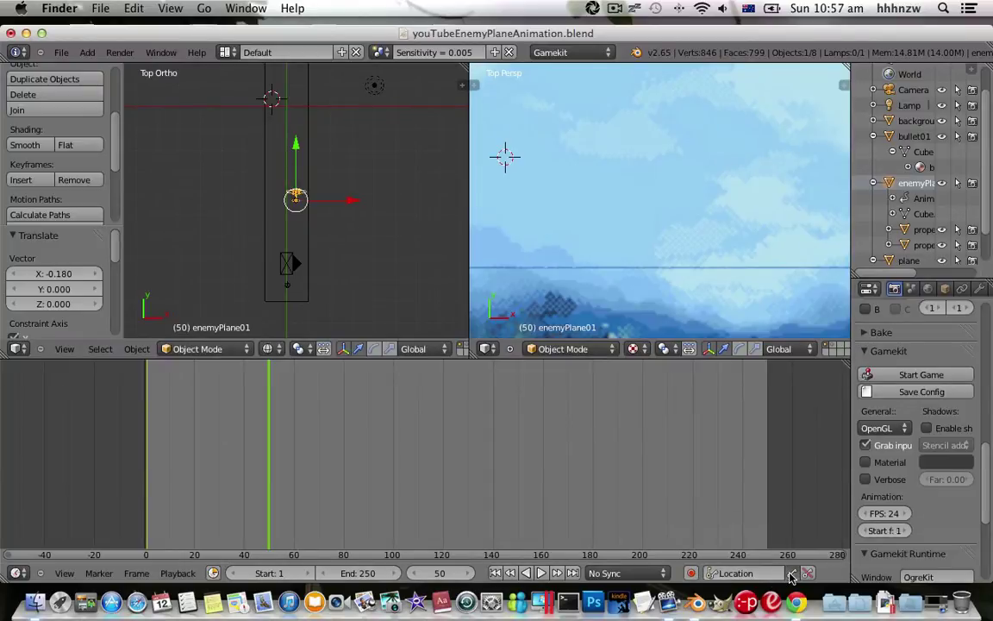
{"action": "left_click", "coordinate": [792, 574]}
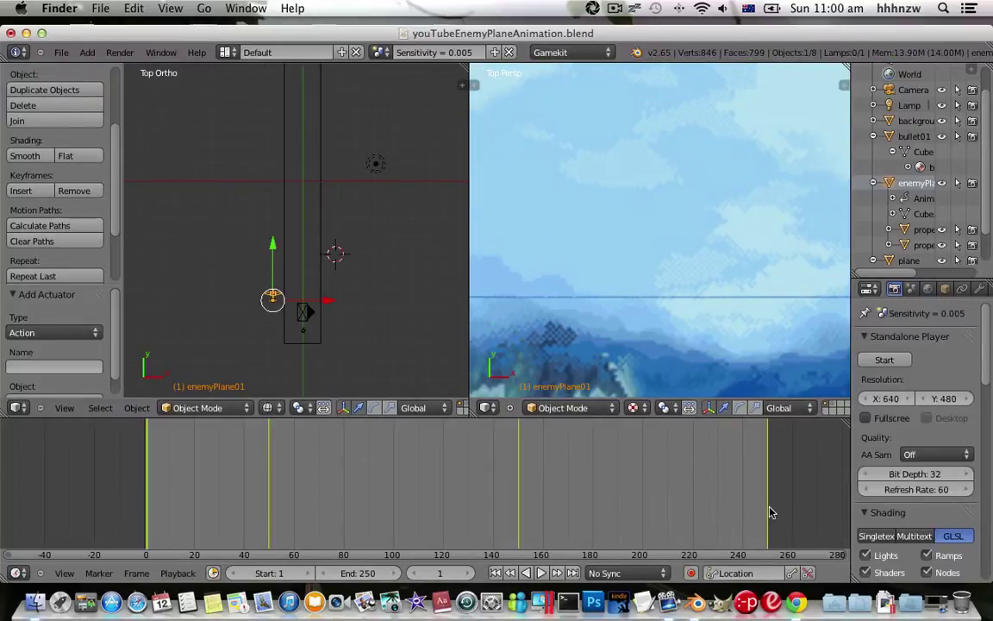
Step: Delete the frame-250 location keyframe and key a repositioned plane at frame 150
{"action": "left_click", "coordinate": [369, 574]}
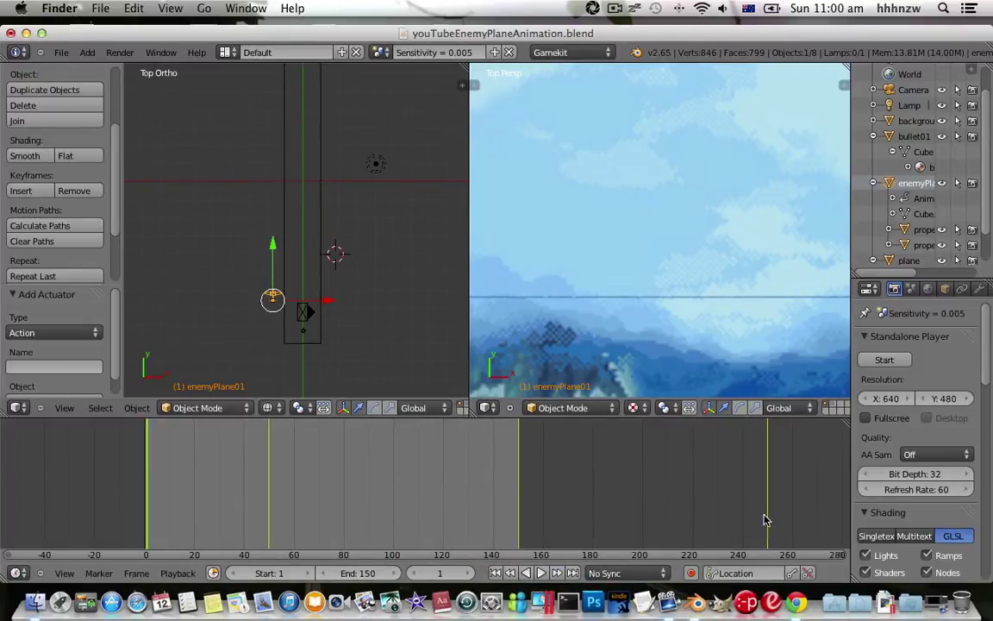
{"action": "left_click", "coordinate": [767, 520]}
{"action": "key", "text": "alt+i"}
{"action": "left_click", "coordinate": [655, 513]}
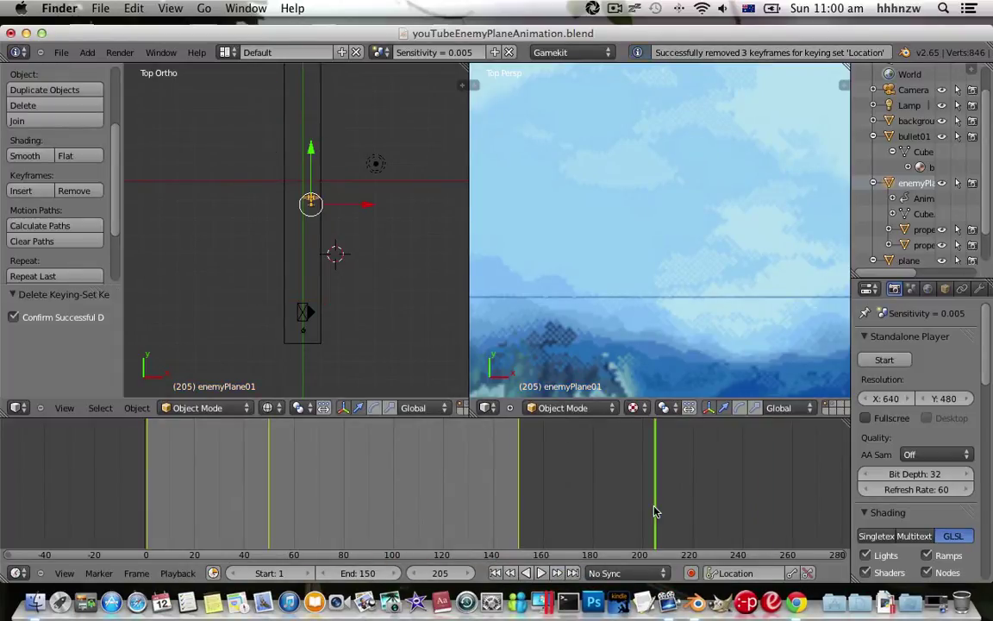
{"action": "left_click", "coordinate": [518, 492]}
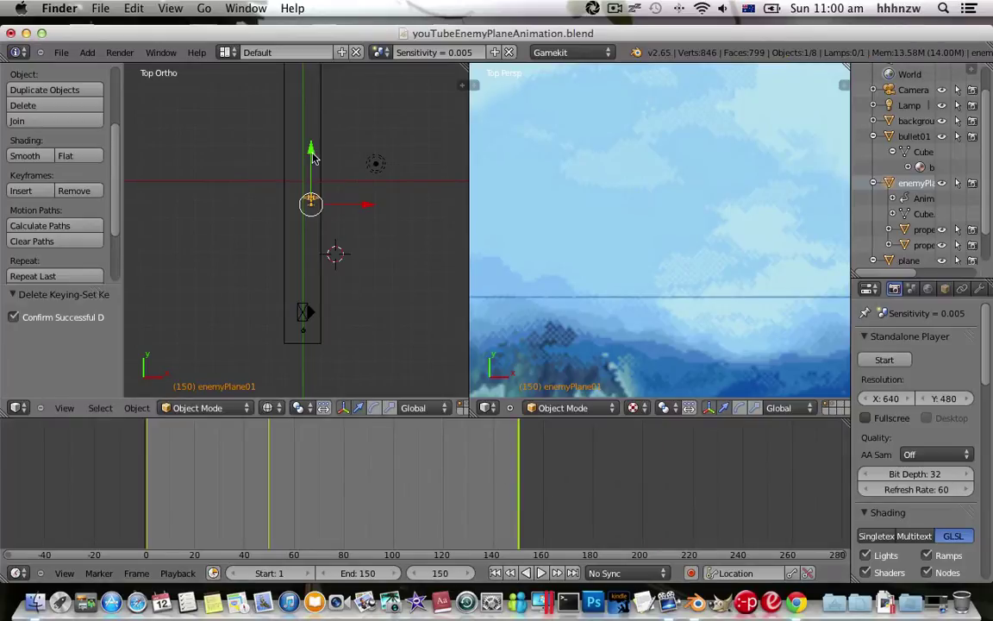
{"action": "left_click_drag", "start_coordinate": [310, 153], "coordinate": [311, 134]}
{"action": "key", "text": "g"}
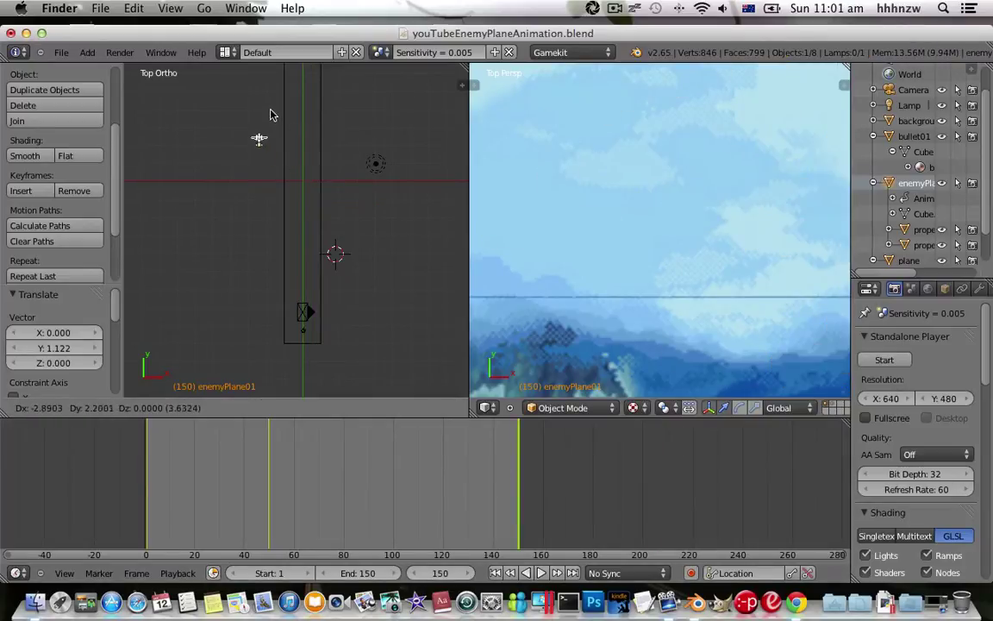
{"action": "left_click", "coordinate": [279, 123]}
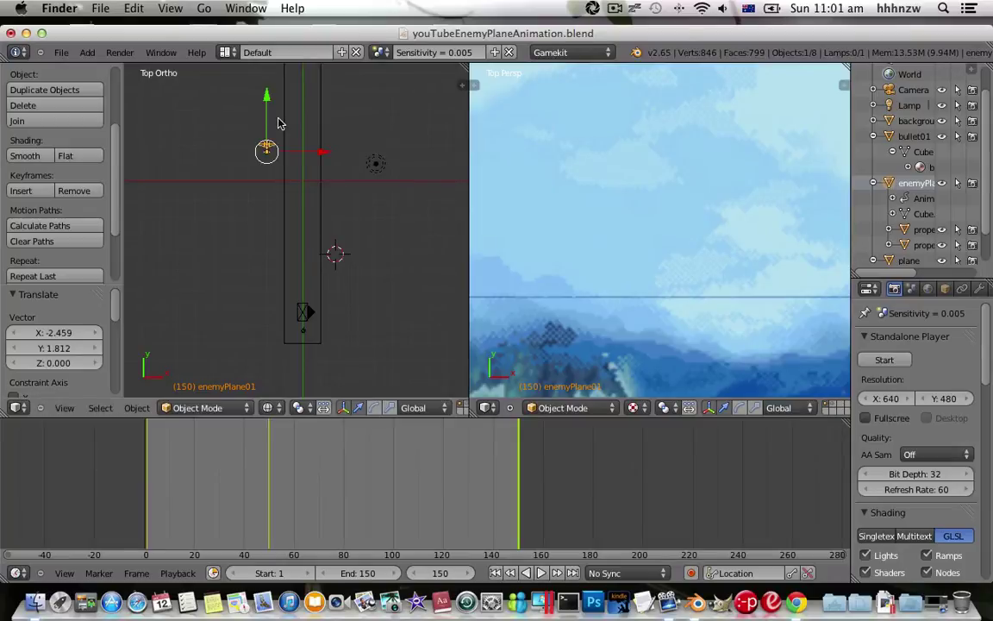
{"action": "left_click", "coordinate": [793, 573]}
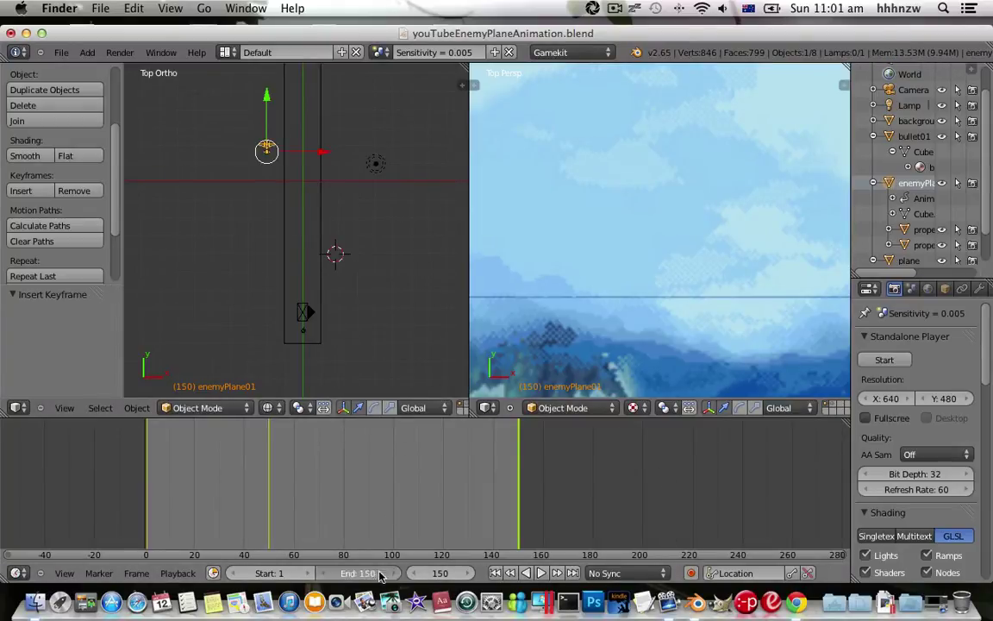
Step: Set the animation end frame to 151, then nudge and key the plane at frame 100
{"action": "type", "text": "100"}
{"action": "key", "text": "Return"}
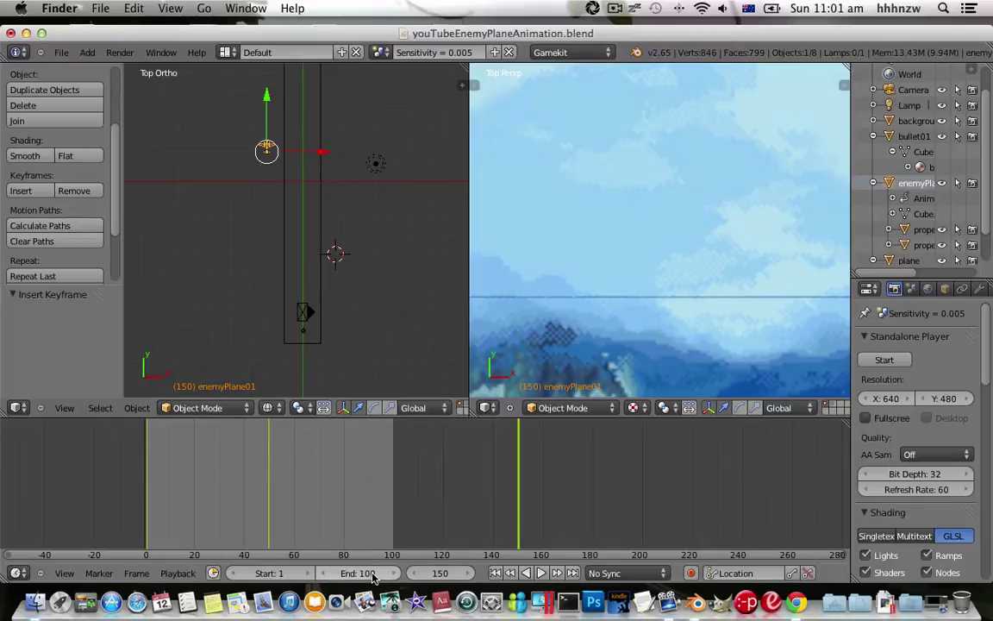
{"action": "left_click_drag", "start_coordinate": [373, 576], "coordinate": [406, 576]}
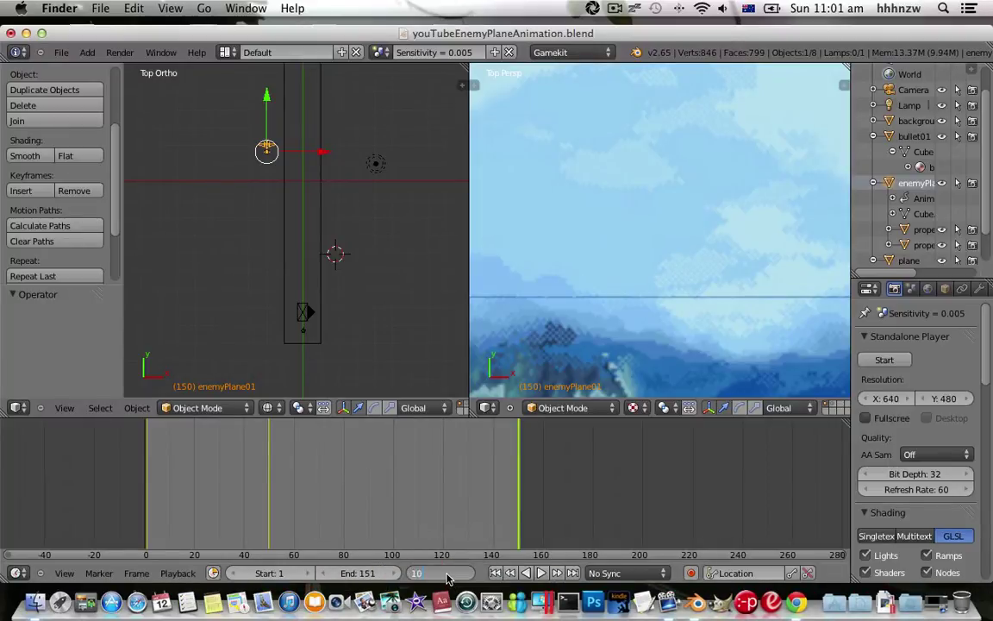
{"action": "type", "text": "0"}
{"action": "key", "text": "Return"}
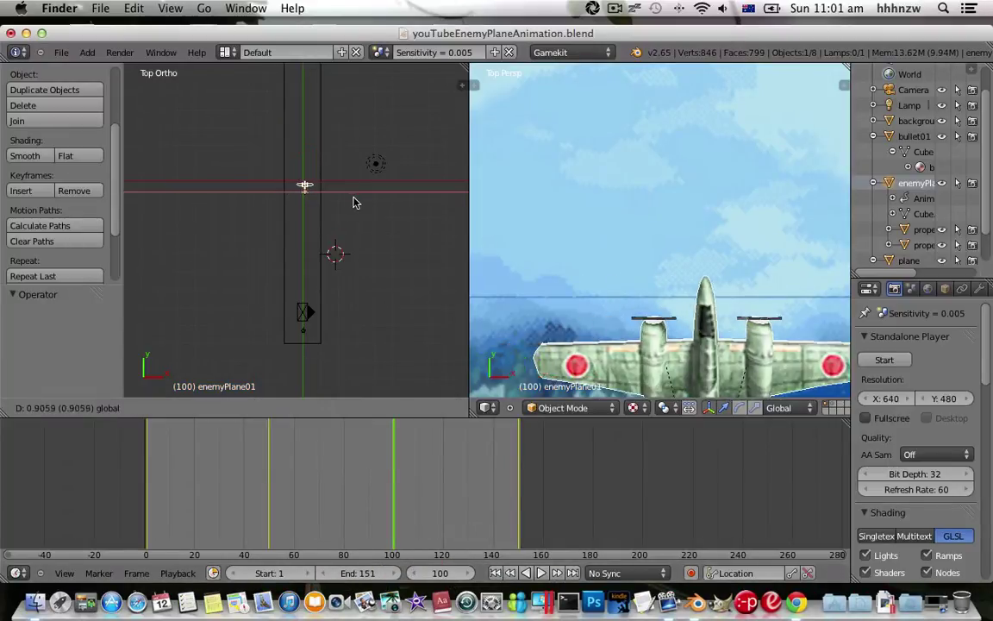
{"action": "left_click_drag", "start_coordinate": [288, 138], "coordinate": [310, 195]}
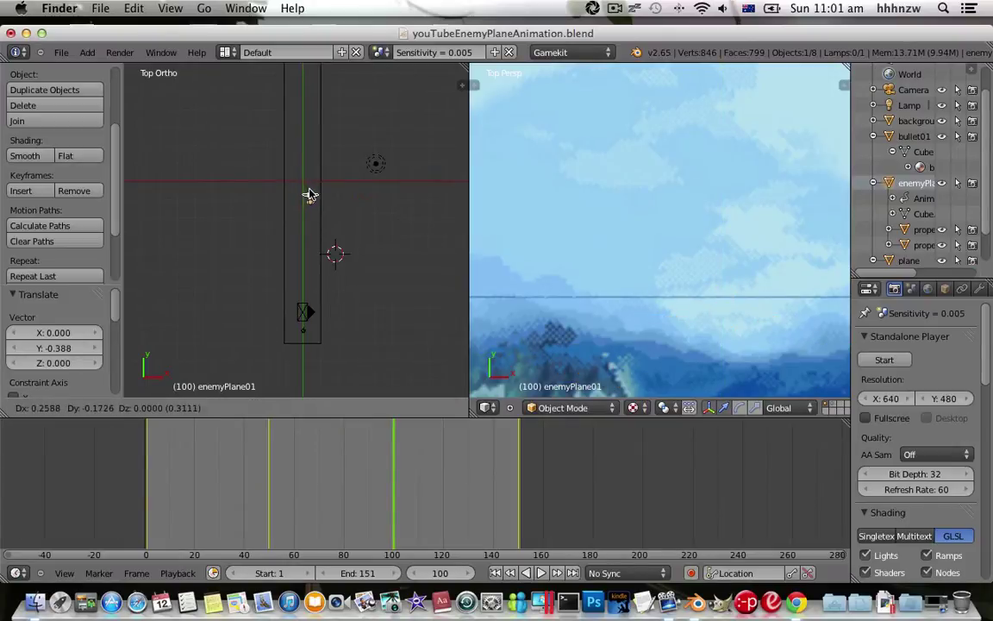
{"action": "left_click", "coordinate": [794, 573]}
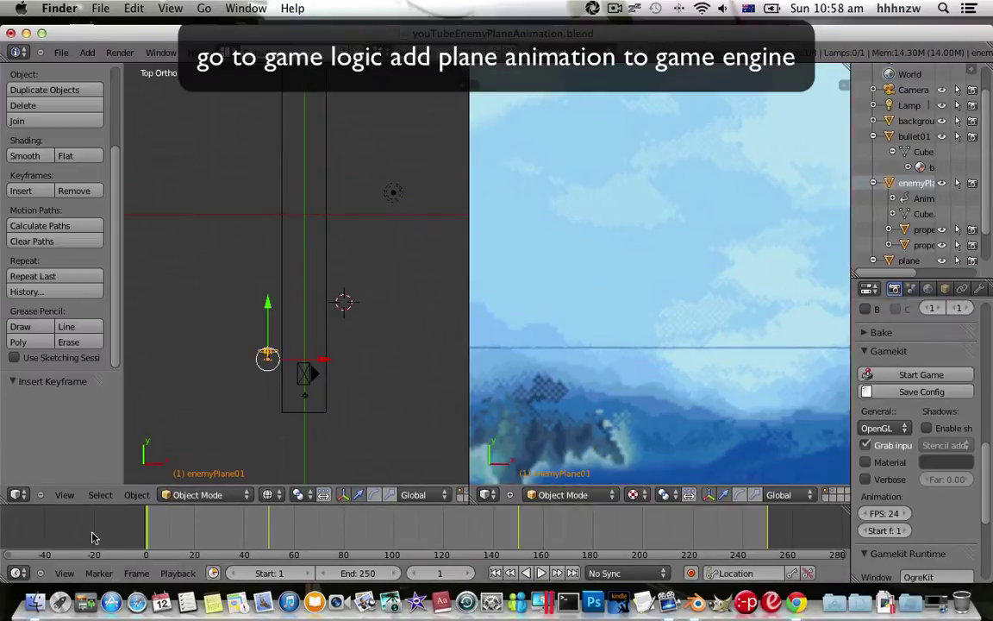
{"action": "left_click", "coordinate": [17, 572]}
Step: Show the Logic Editor and add an Always sensor and an And controller
{"action": "left_click", "coordinate": [43, 392]}
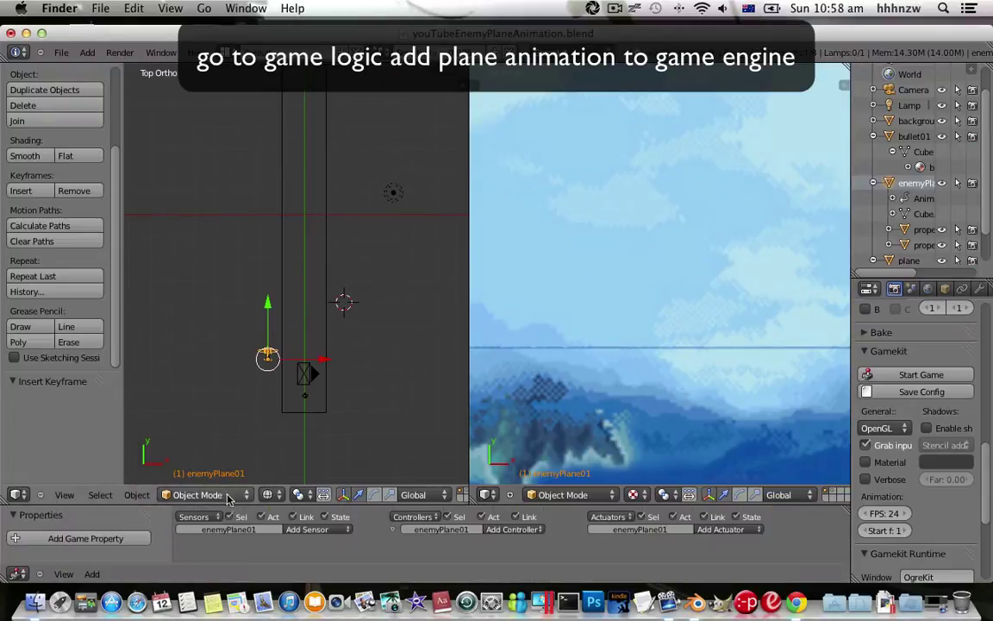
{"action": "left_click_drag", "start_coordinate": [229, 488], "coordinate": [237, 400]}
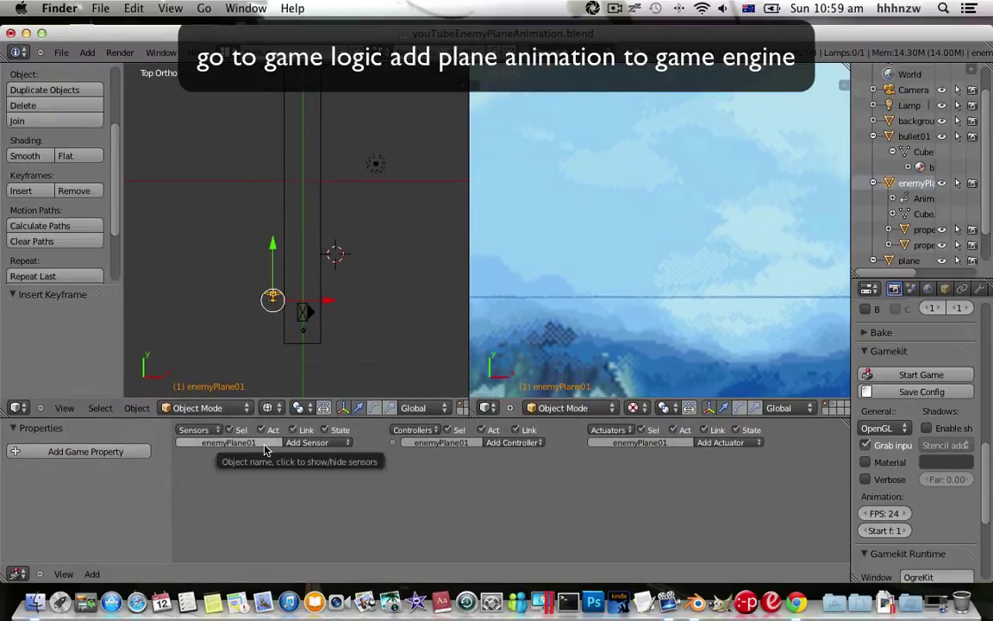
{"action": "left_click", "coordinate": [307, 442]}
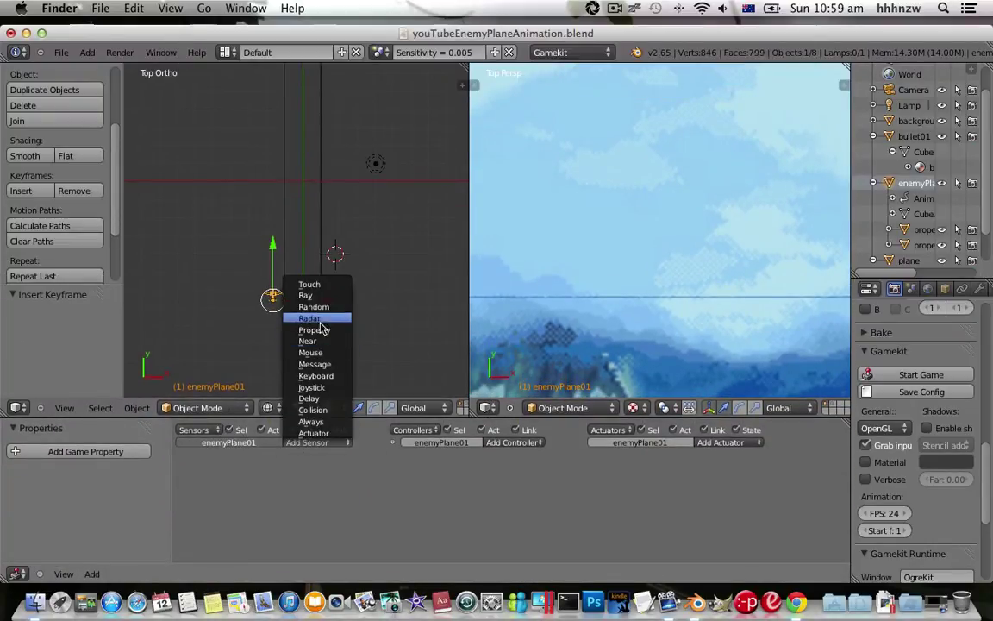
{"action": "left_click", "coordinate": [313, 421]}
{"action": "left_click", "coordinate": [517, 442]}
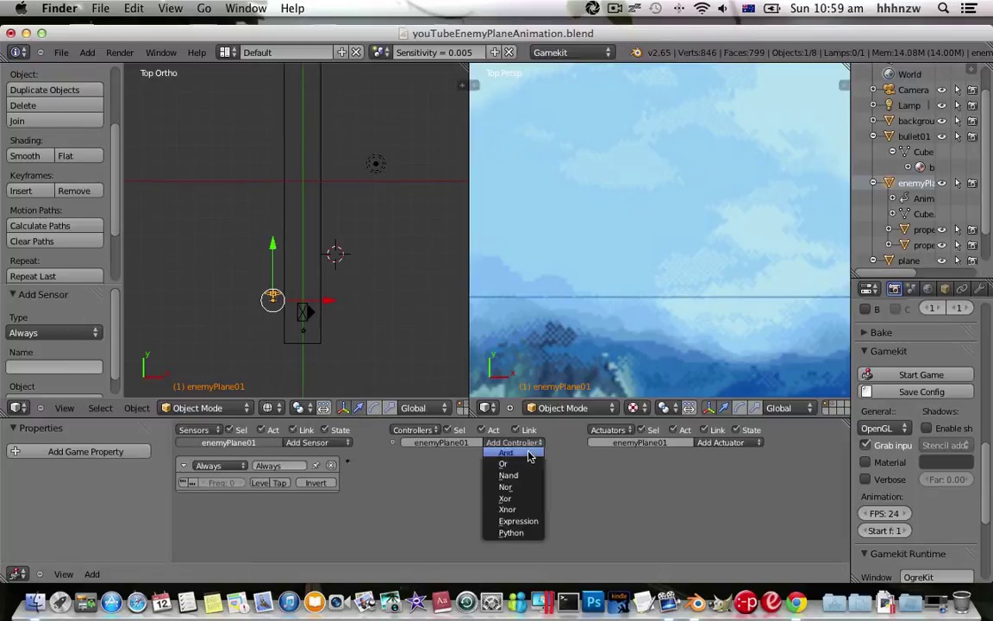
{"action": "left_click", "coordinate": [506, 453]}
Step: Add an Action actuator playing enemyPlane01Action and start renaming it PlaneMoving
{"action": "left_click", "coordinate": [725, 442]}
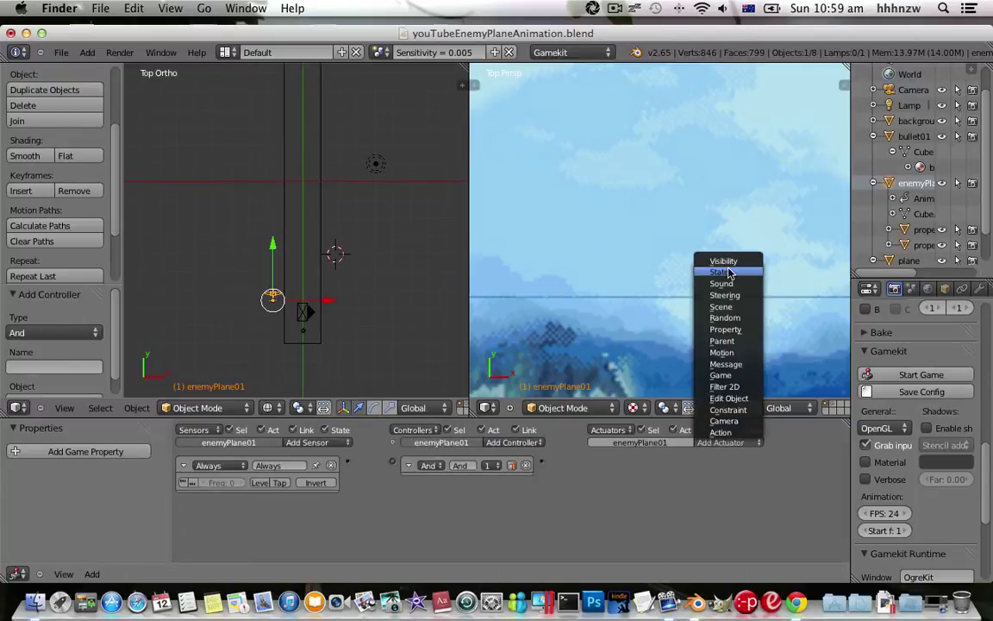
{"action": "left_click", "coordinate": [747, 432]}
{"action": "left_click", "coordinate": [669, 501]}
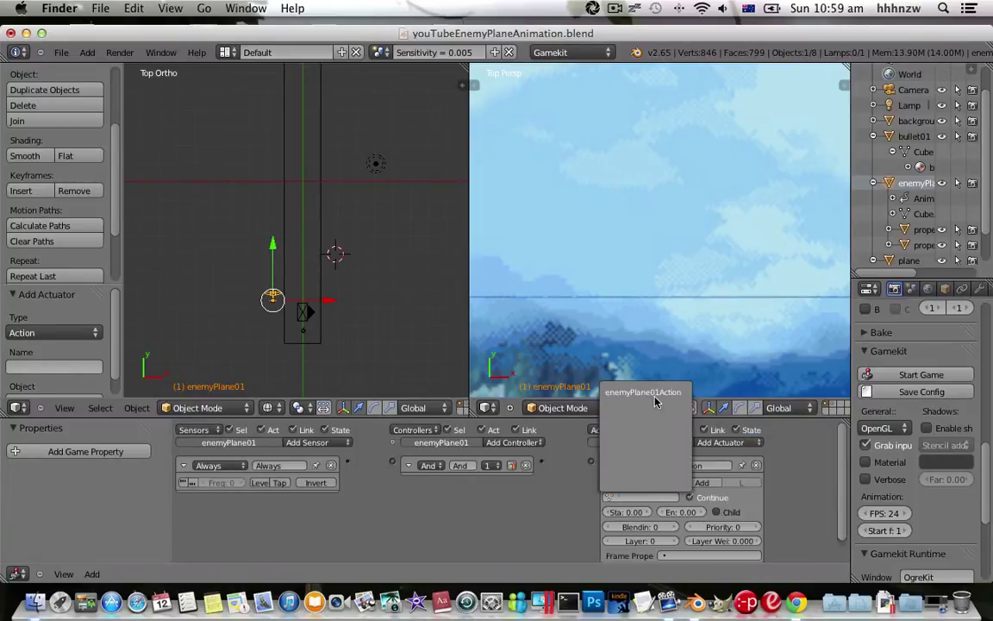
{"action": "left_click", "coordinate": [656, 393]}
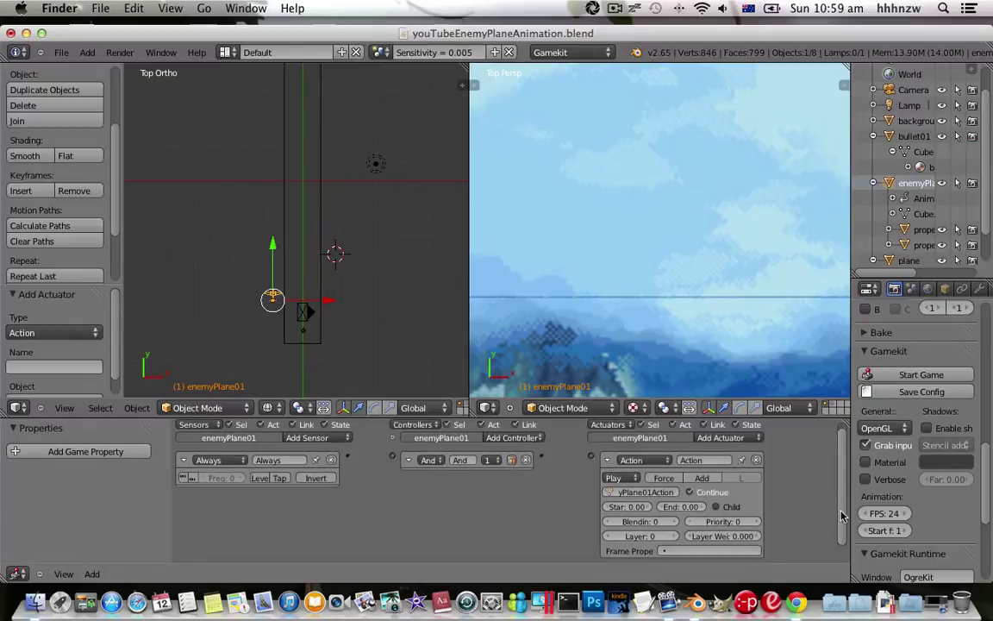
{"action": "left_click", "coordinate": [713, 463]}
{"action": "type", "text": "PlaneMoving"}
Step: Link the And controller to the PlaneMoving actuator and exit the game preview
{"action": "left_click_drag", "start_coordinate": [593, 461], "coordinate": [592, 458]}
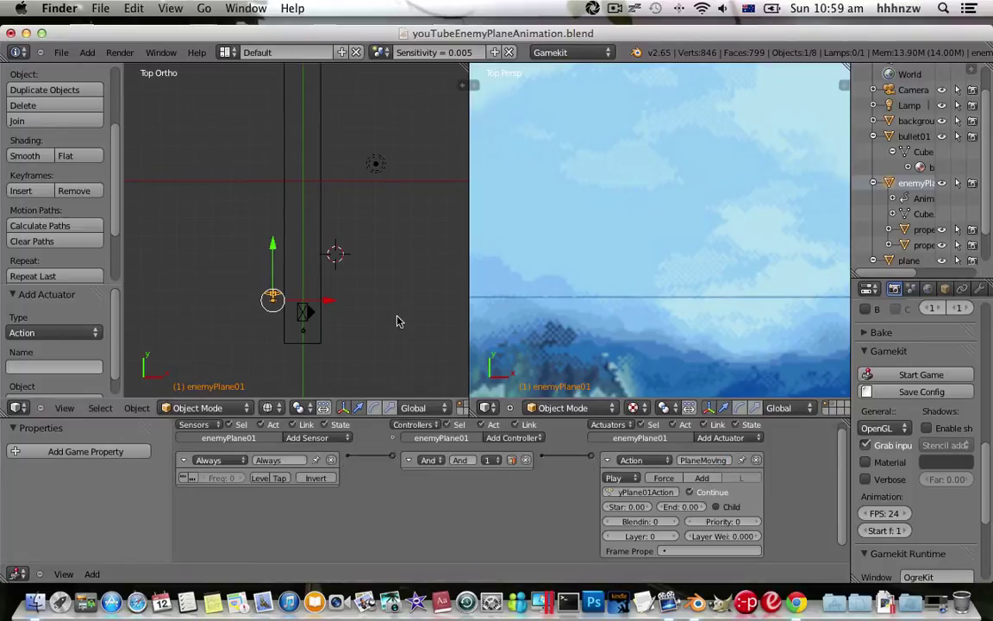
{"action": "left_click_drag", "start_coordinate": [990, 459], "coordinate": [988, 315]}
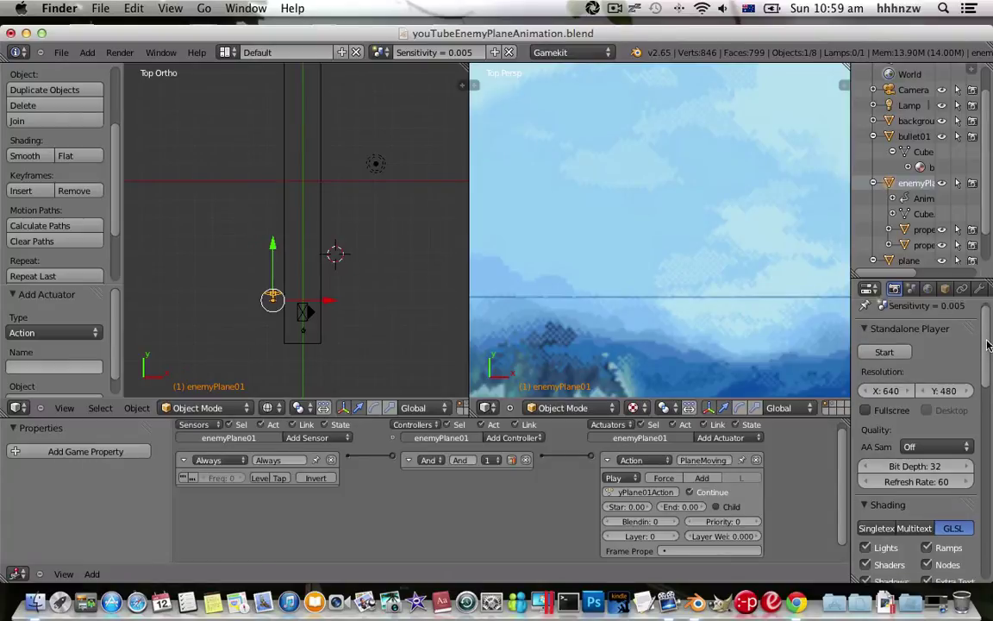
{"action": "scroll", "coordinate": [988, 337], "scroll_direction": "down", "scroll_amount": 5}
{"action": "scroll", "coordinate": [984, 324], "scroll_direction": "up", "scroll_amount": 5}
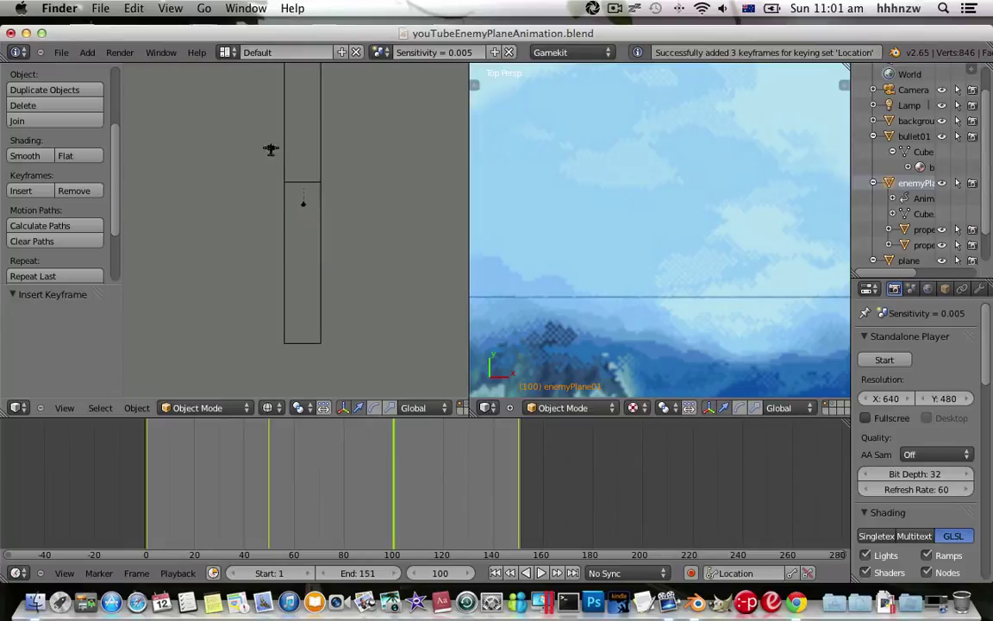
{"action": "key", "text": "Escape"}
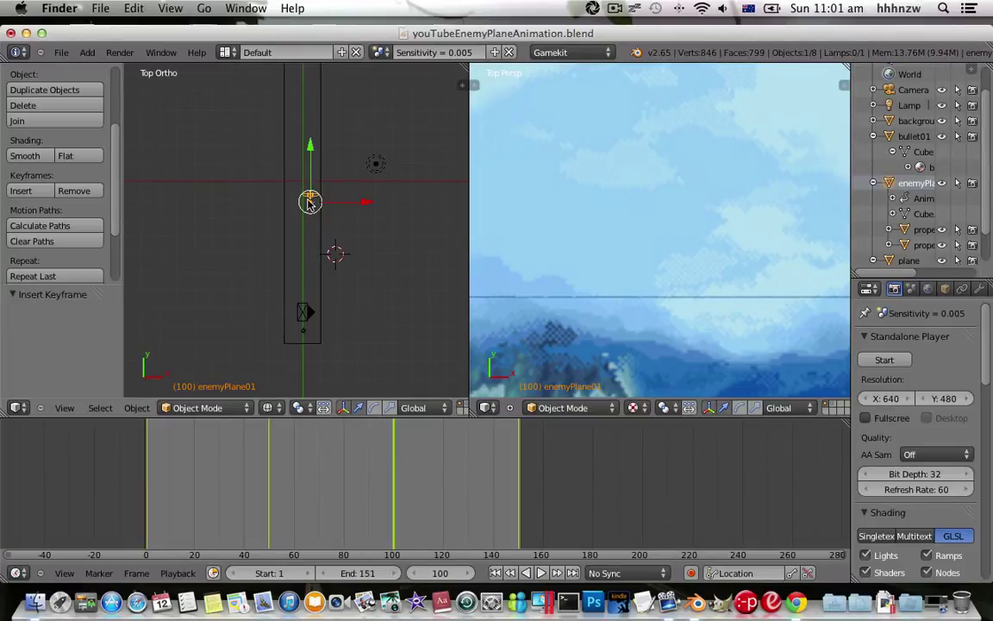
Step: Move the plane to a new position at frame 150 and quit the OgreKit test run
{"action": "left_click", "coordinate": [520, 440]}
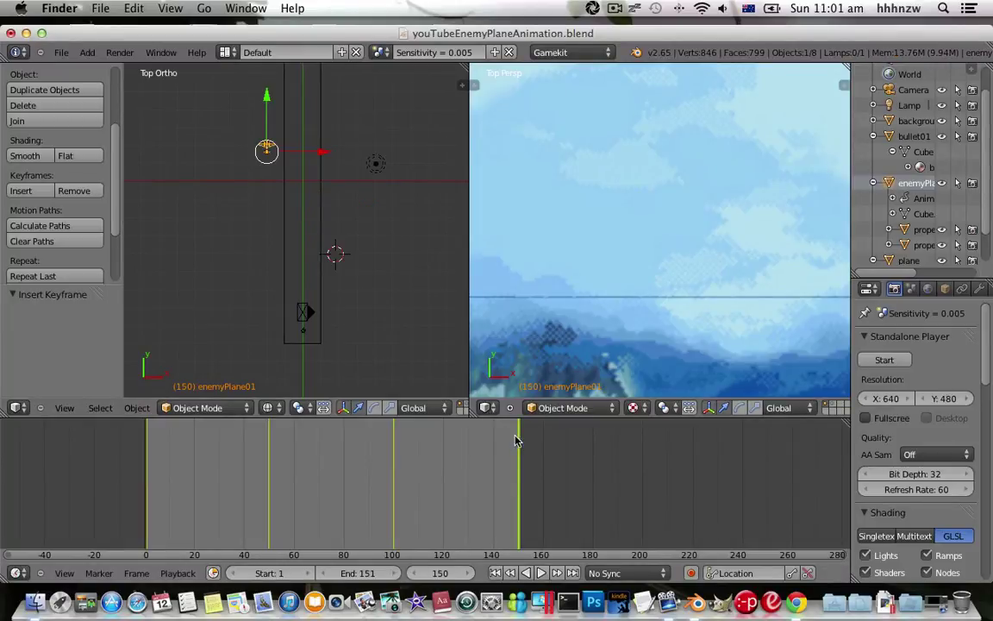
{"action": "key", "text": "g"}
{"action": "left_click", "coordinate": [285, 189]}
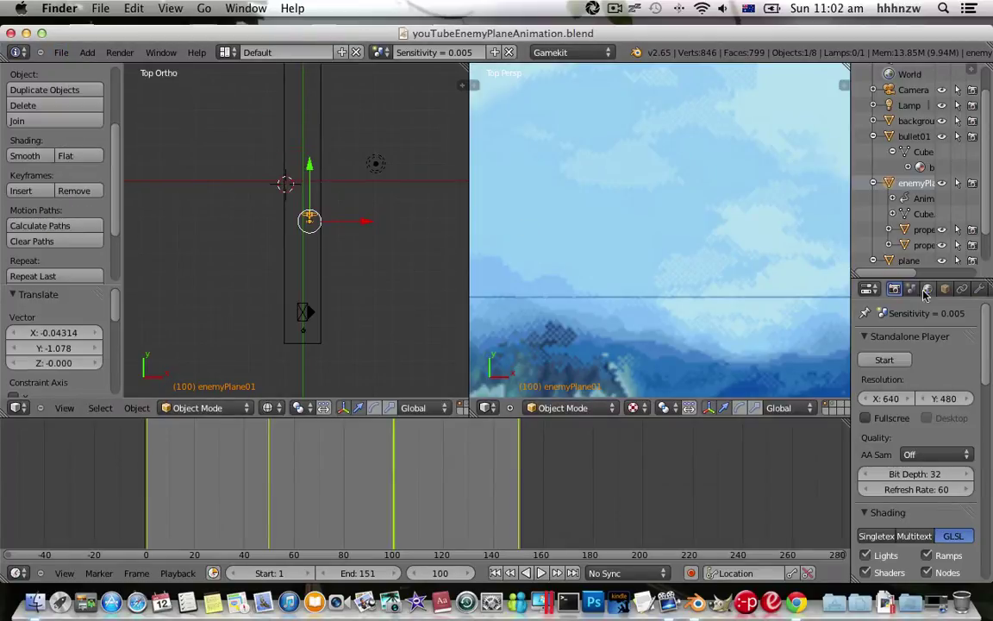
{"action": "scroll", "coordinate": [914, 388], "scroll_direction": "down", "scroll_amount": 5}
{"action": "scroll", "coordinate": [914, 388], "scroll_direction": "down", "scroll_amount": 5}
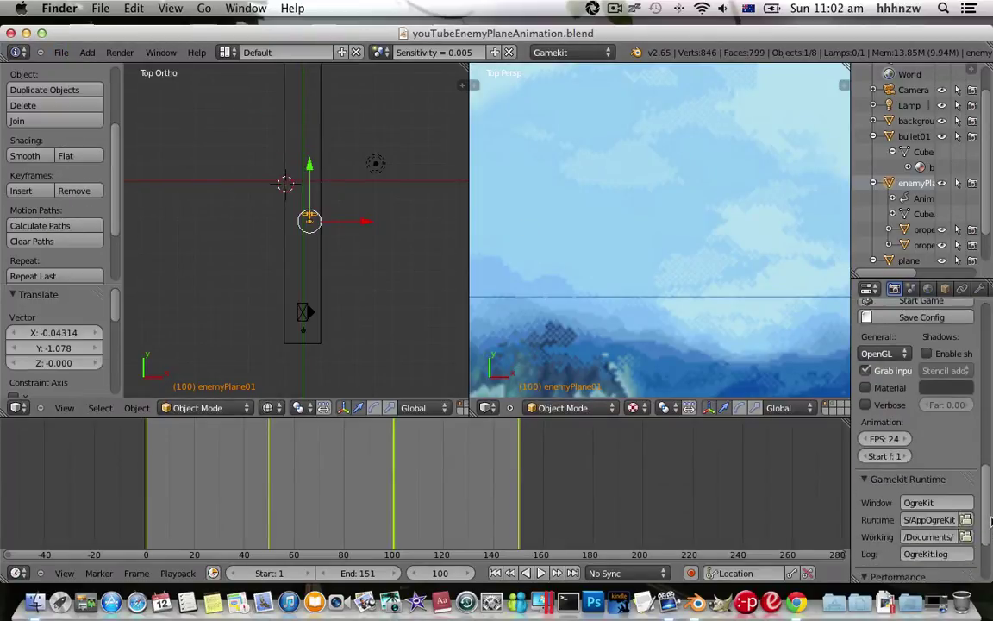
{"action": "scroll", "coordinate": [914, 389], "scroll_direction": "down", "scroll_amount": 4}
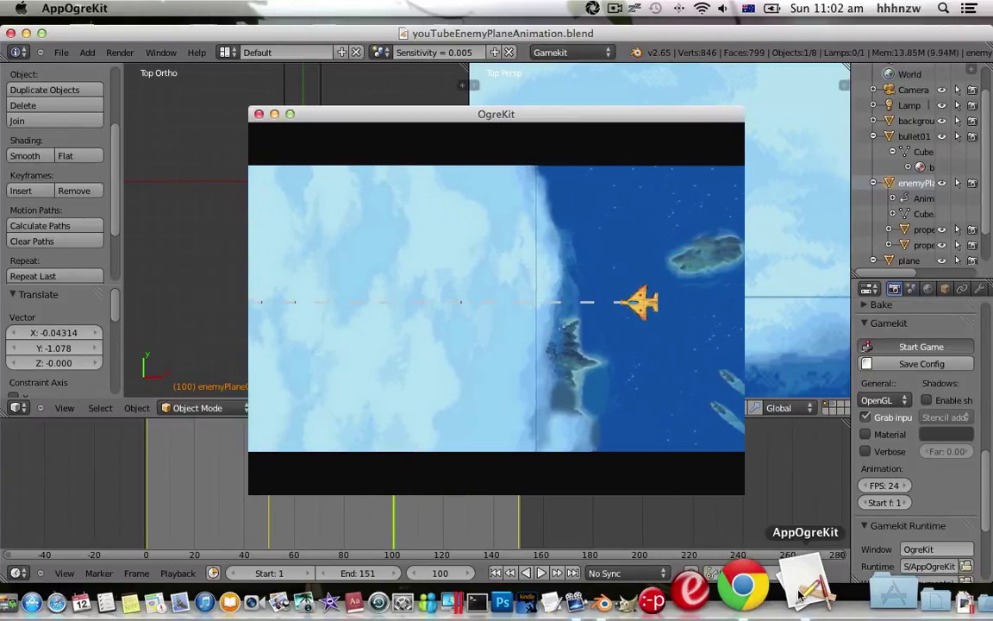
{"action": "key", "text": "Escape"}
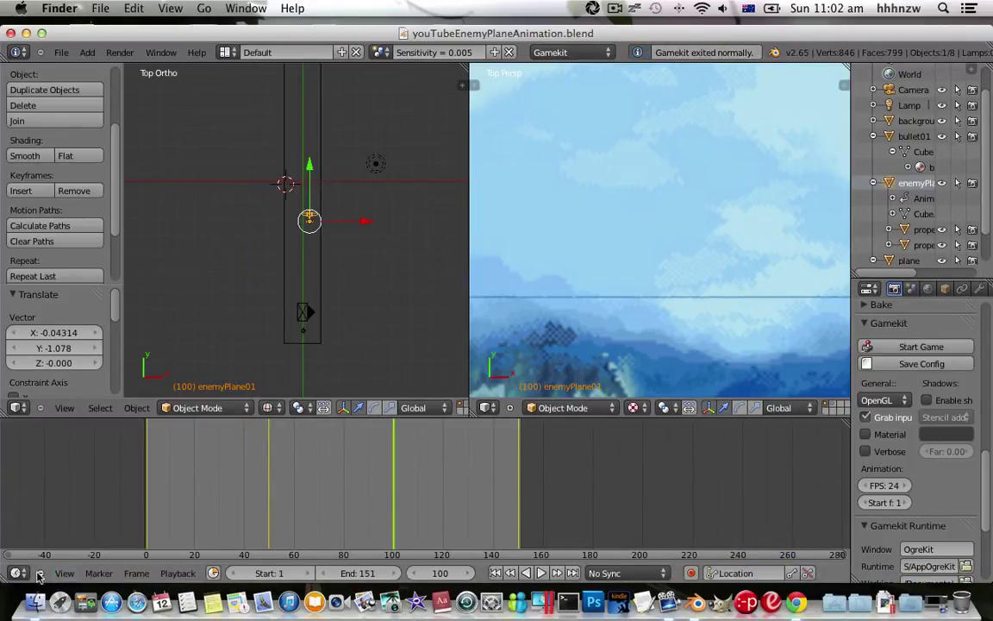
{"action": "left_click", "coordinate": [38, 576]}
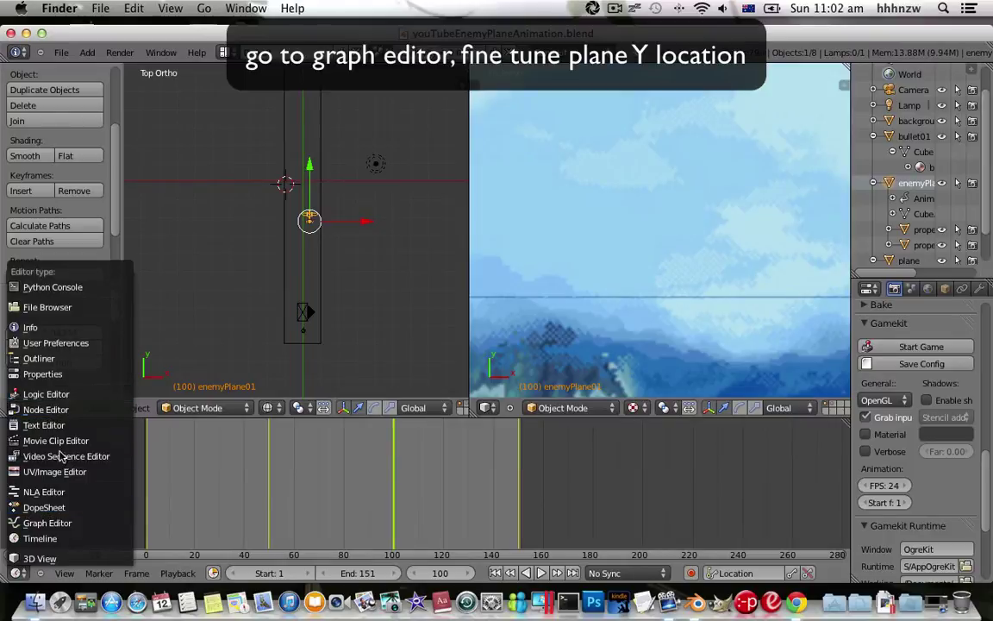
Step: Switch to the Graph Editor and show only enemyPlane01's Y Location curve
{"action": "left_click", "coordinate": [60, 523]}
{"action": "left_click", "coordinate": [17, 459]}
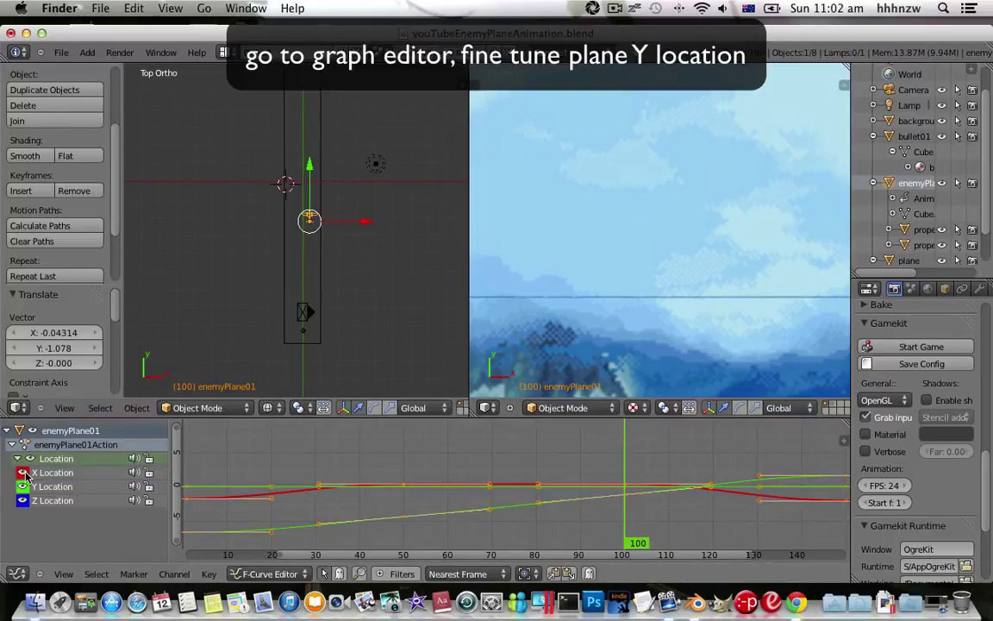
{"action": "left_click", "coordinate": [23, 486]}
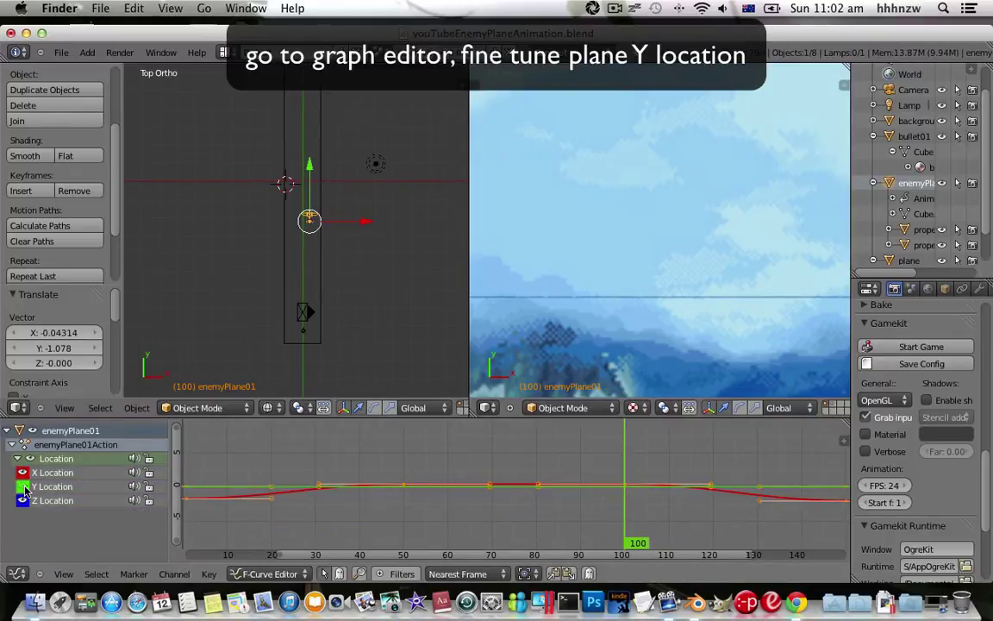
{"action": "left_click", "coordinate": [22, 472]}
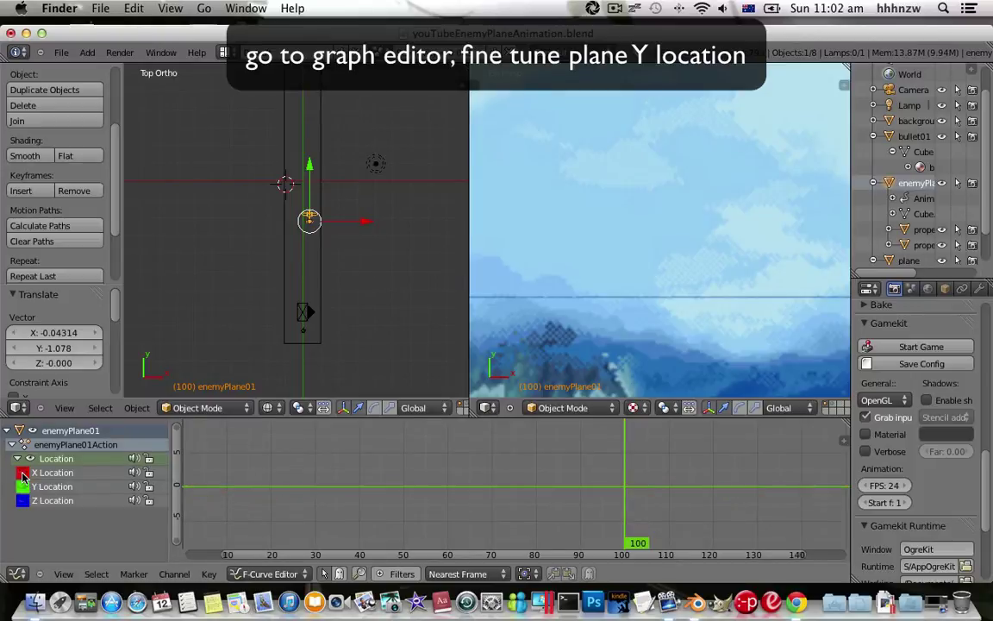
{"action": "left_click", "coordinate": [23, 486]}
{"action": "scroll", "coordinate": [433, 496], "scroll_direction": "down", "scroll_amount": 1}
{"action": "scroll", "coordinate": [643, 500], "scroll_direction": "down", "scroll_amount": 2}
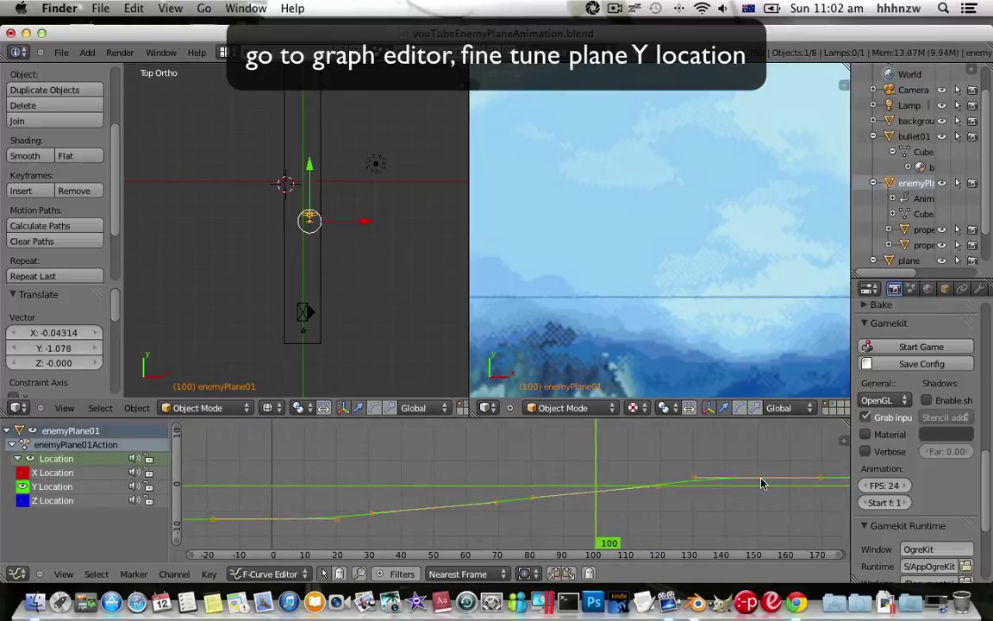
Step: Shift the Y Location curve vertically so Y reads -0.744
{"action": "left_click", "coordinate": [759, 484]}
{"action": "key", "text": "g"}
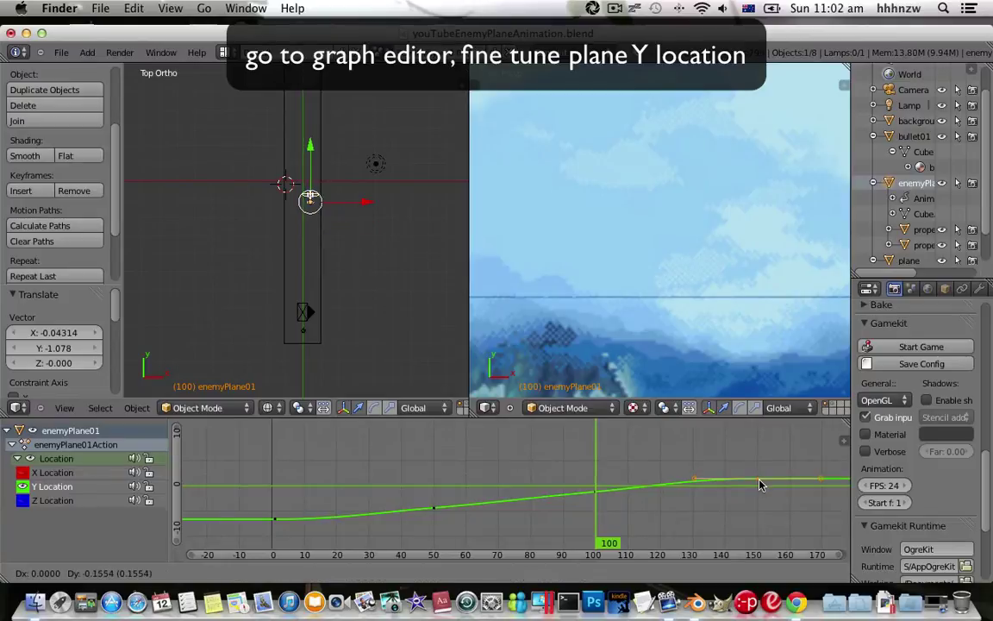
{"action": "left_click", "coordinate": [760, 487]}
{"action": "scroll", "coordinate": [659, 517], "scroll_direction": "down", "scroll_amount": 2}
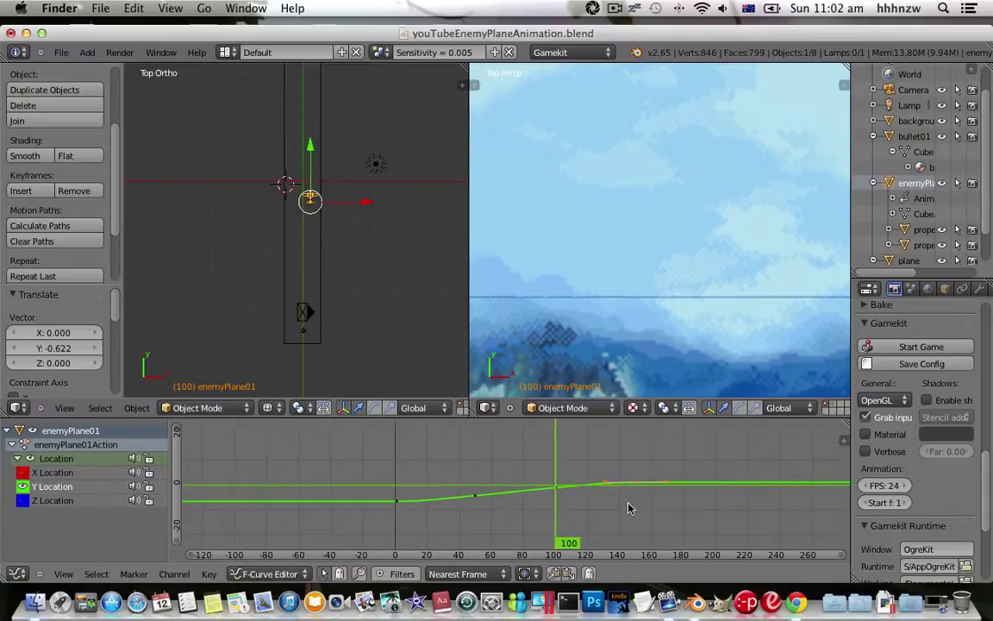
{"action": "key", "text": "g"}
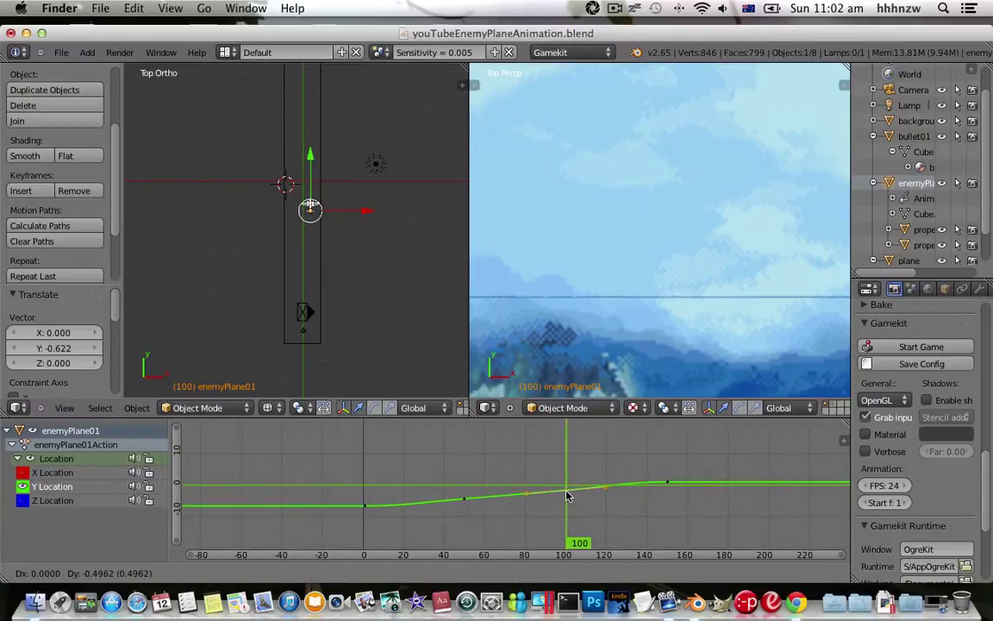
{"action": "left_click", "coordinate": [567, 495]}
Step: At frame 145, preview the game in the viewport, then test-run and quit it in OgreKit
{"action": "left_click", "coordinate": [658, 488]}
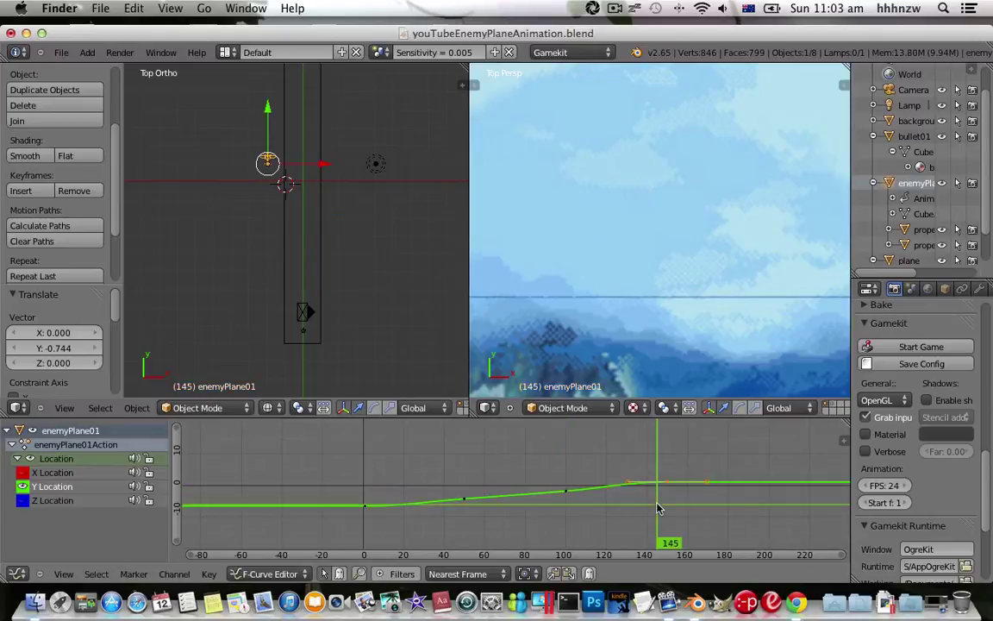
{"action": "key", "text": "p"}
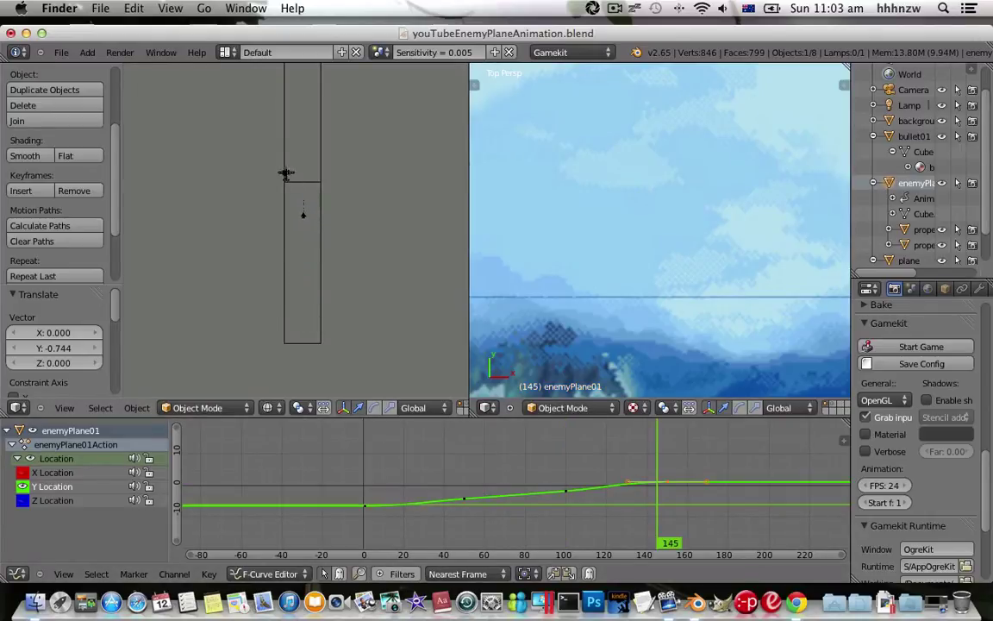
{"action": "key", "text": "Escape"}
{"action": "left_click", "coordinate": [61, 53]}
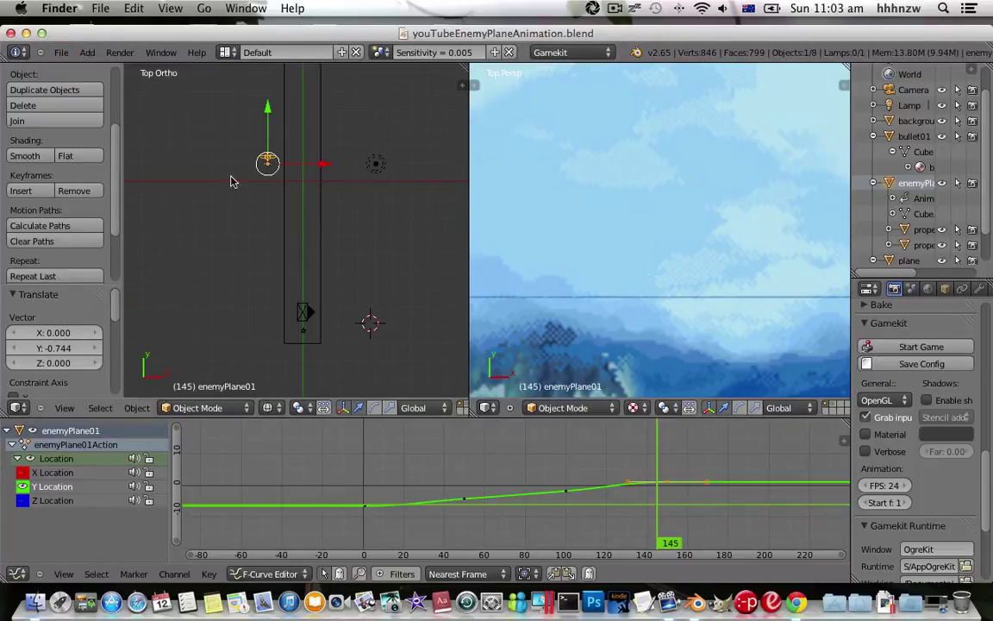
{"action": "left_click", "coordinate": [867, 348]}
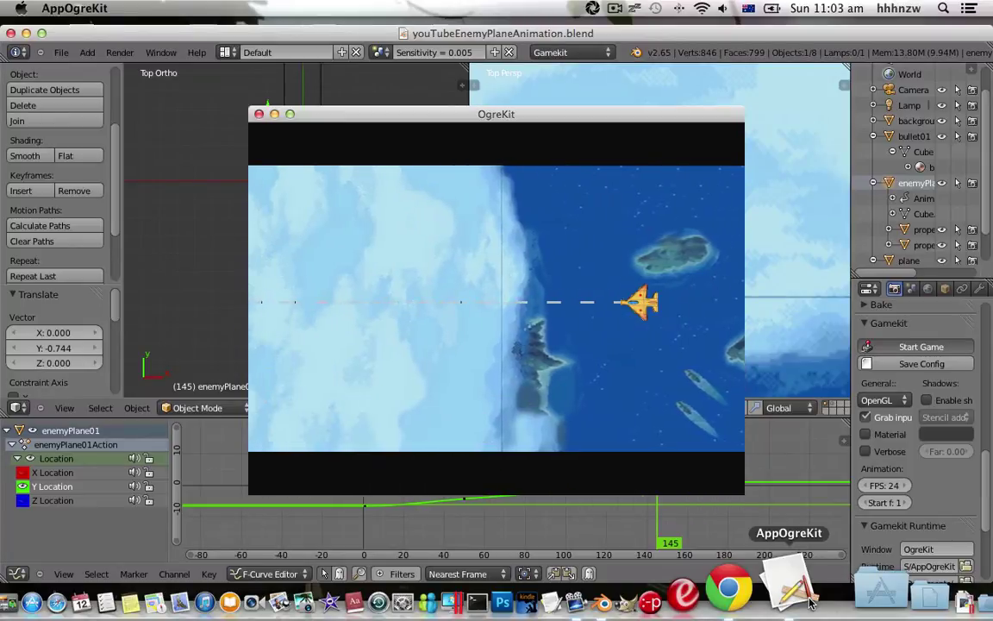
{"action": "key", "text": "Escape"}
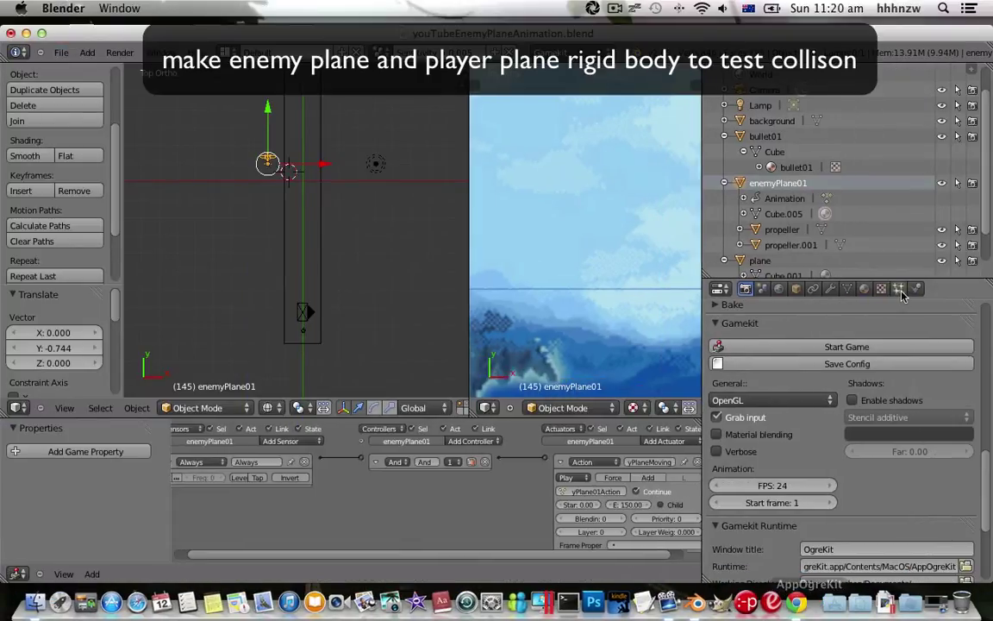
Step: Make enemyPlane01 a Rigid Body with Z locked and Sphere collision bounds
{"action": "left_click", "coordinate": [916, 289]}
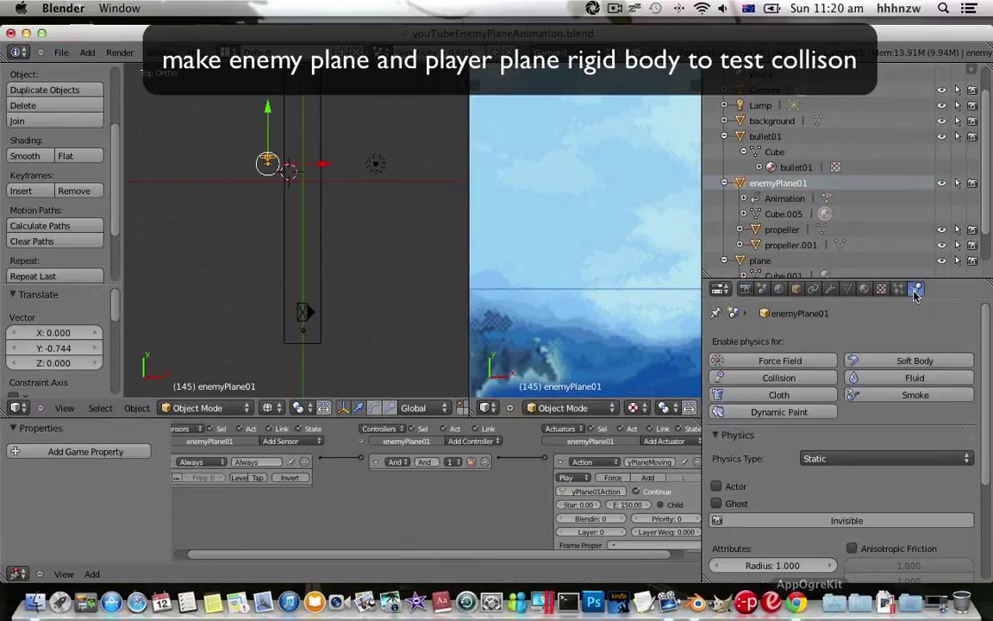
{"action": "left_click", "coordinate": [862, 459]}
{"action": "left_click", "coordinate": [840, 552]}
{"action": "scroll", "coordinate": [862, 457], "scroll_direction": "down", "scroll_amount": 5}
{"action": "scroll", "coordinate": [721, 493], "scroll_direction": "down", "scroll_amount": 3}
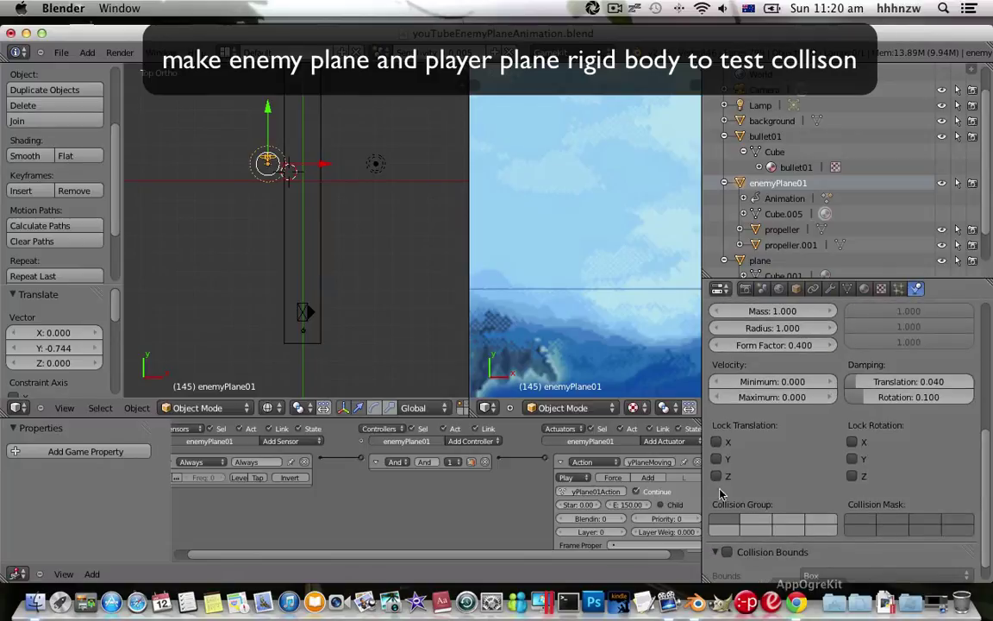
{"action": "scroll", "coordinate": [759, 470], "scroll_direction": "down", "scroll_amount": 1}
{"action": "left_click", "coordinate": [727, 526]}
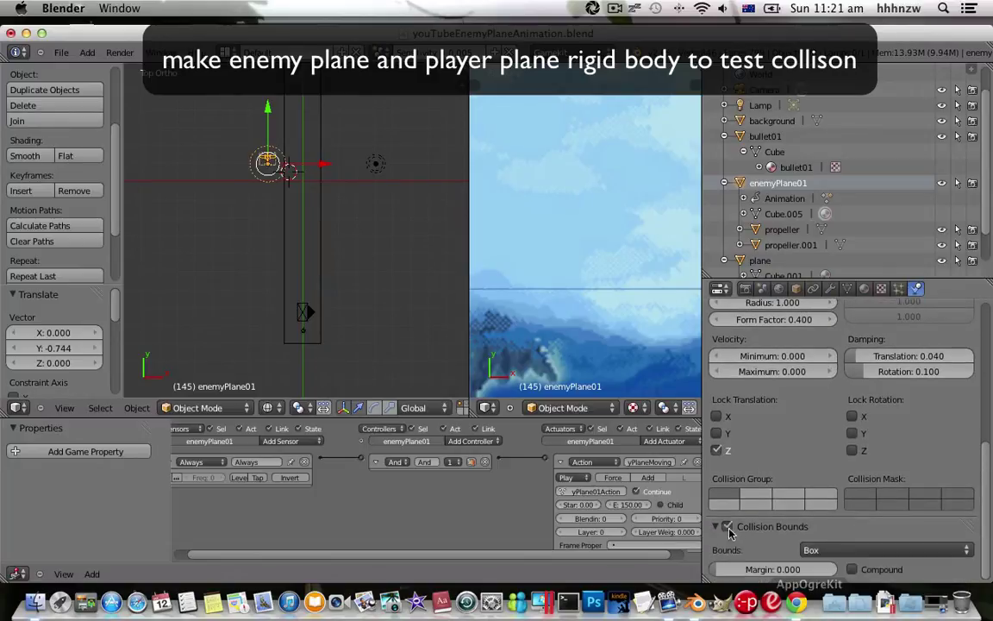
{"action": "left_click", "coordinate": [840, 550]}
{"action": "left_click", "coordinate": [836, 468]}
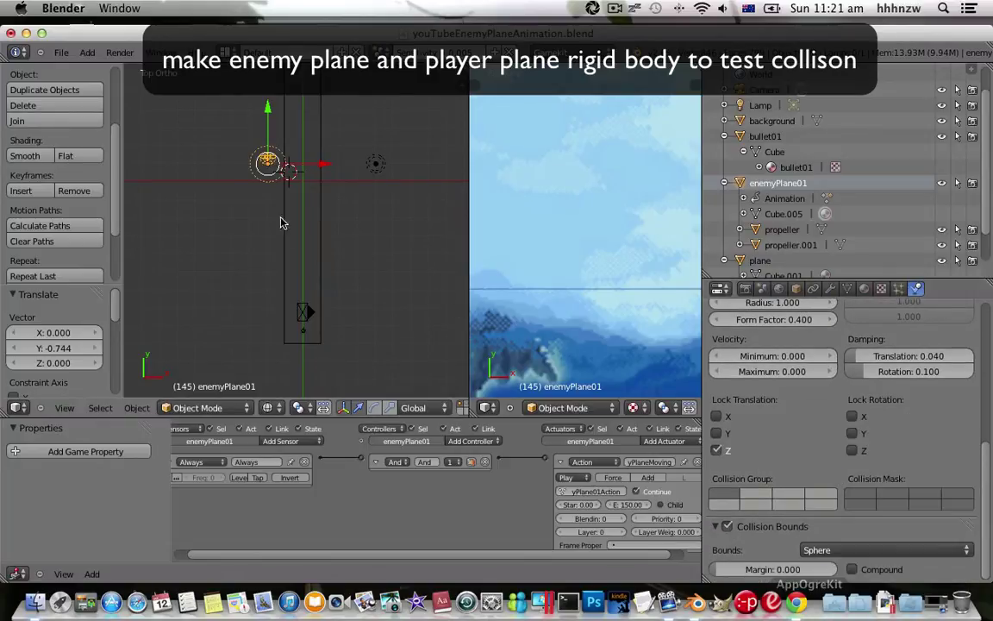
Step: Make the player plane a Rigid Body with collision bounds enabled
{"action": "mouse_move", "coordinate": [279, 172]}
{"action": "middle_mouse_down"}
{"action": "mouse_move", "coordinate": [368, 272]}
{"action": "mouse_move", "coordinate": [248, 191]}
{"action": "mouse_move", "coordinate": [399, 252]}
{"action": "middle_mouse_up"}
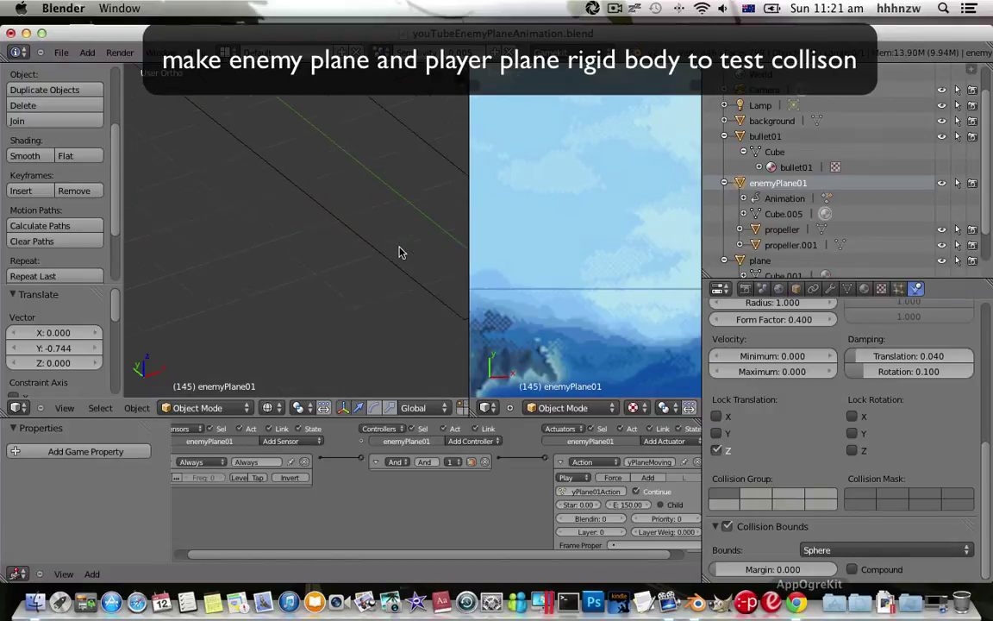
{"action": "right_click", "coordinate": [414, 253]}
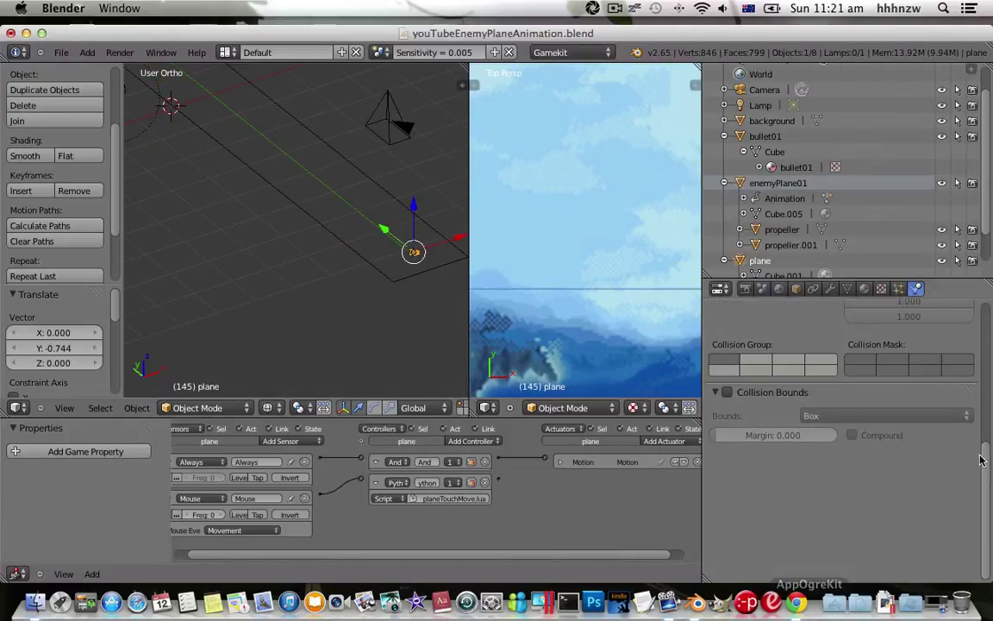
{"action": "scroll", "coordinate": [888, 405], "scroll_direction": "up", "scroll_amount": 5}
{"action": "left_click", "coordinate": [927, 458]}
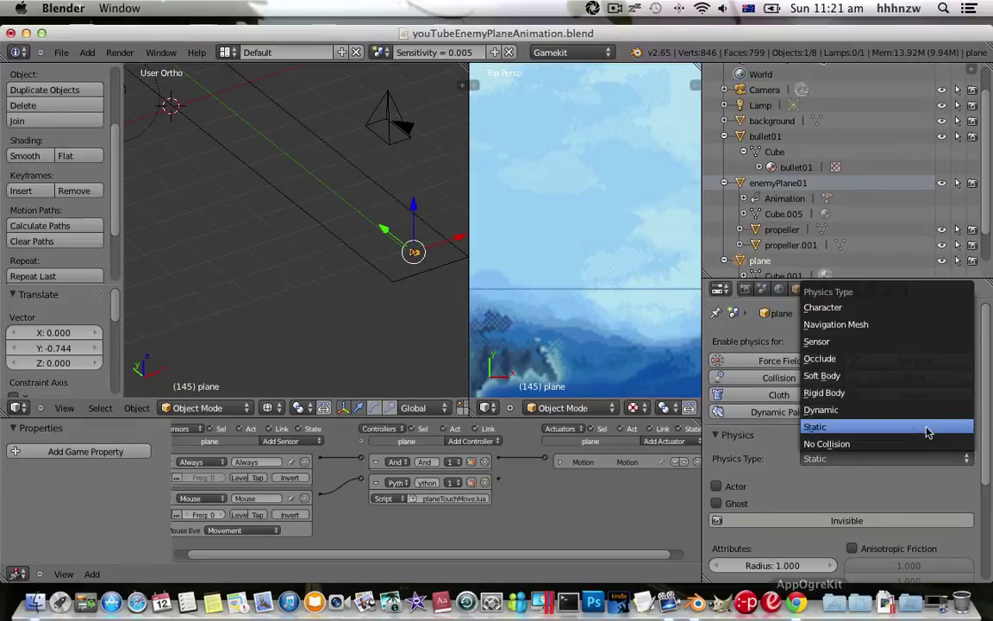
{"action": "left_click", "coordinate": [919, 392]}
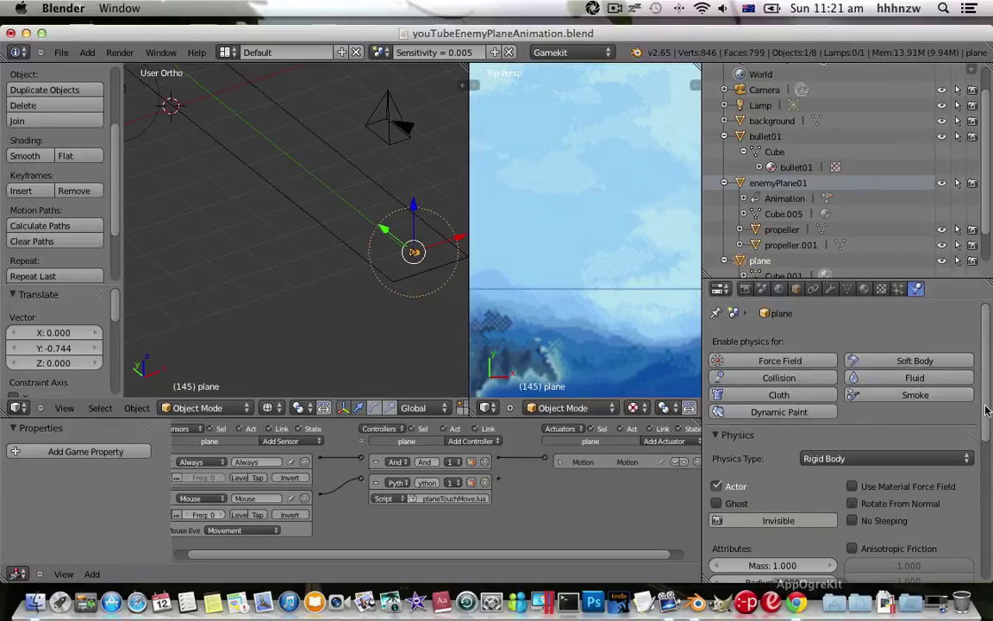
{"action": "left_click_drag", "start_coordinate": [988, 410], "coordinate": [980, 553]}
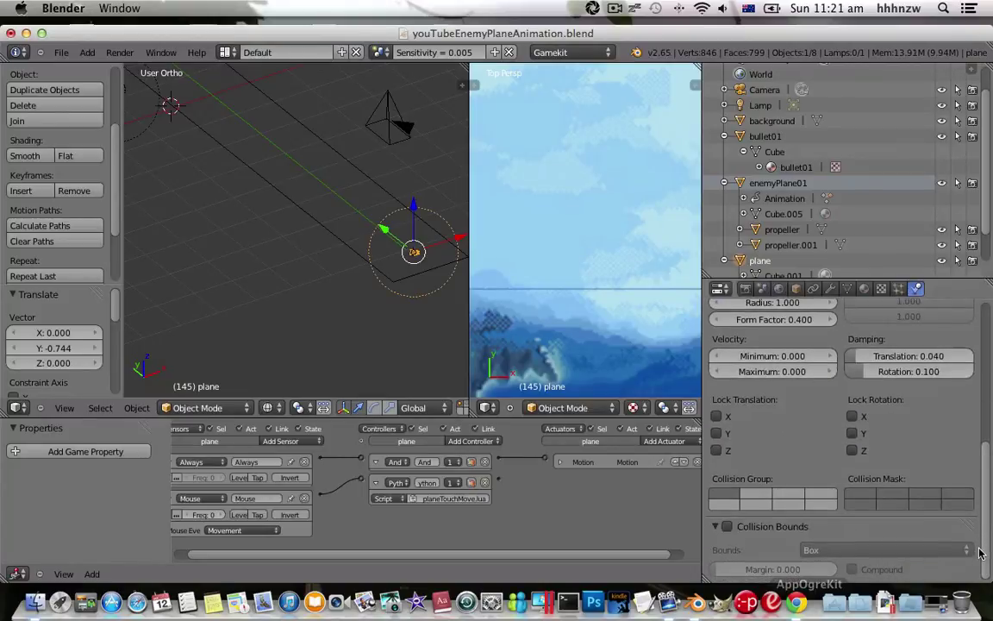
{"action": "left_click", "coordinate": [756, 531]}
{"action": "mouse_move", "coordinate": [417, 310]}
{"action": "middle_mouse_down"}
{"action": "mouse_move", "coordinate": [373, 251]}
{"action": "mouse_move", "coordinate": [345, 304]}
{"action": "middle_mouse_up"}
{"action": "left_click_drag", "start_coordinate": [988, 470], "coordinate": [989, 304]}
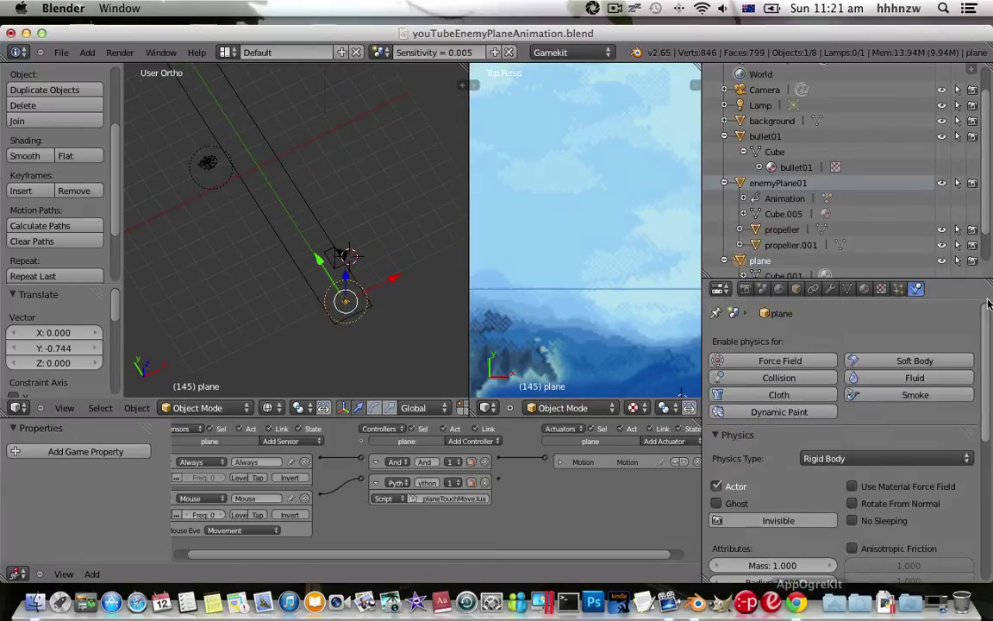
{"action": "left_click", "coordinate": [748, 289]}
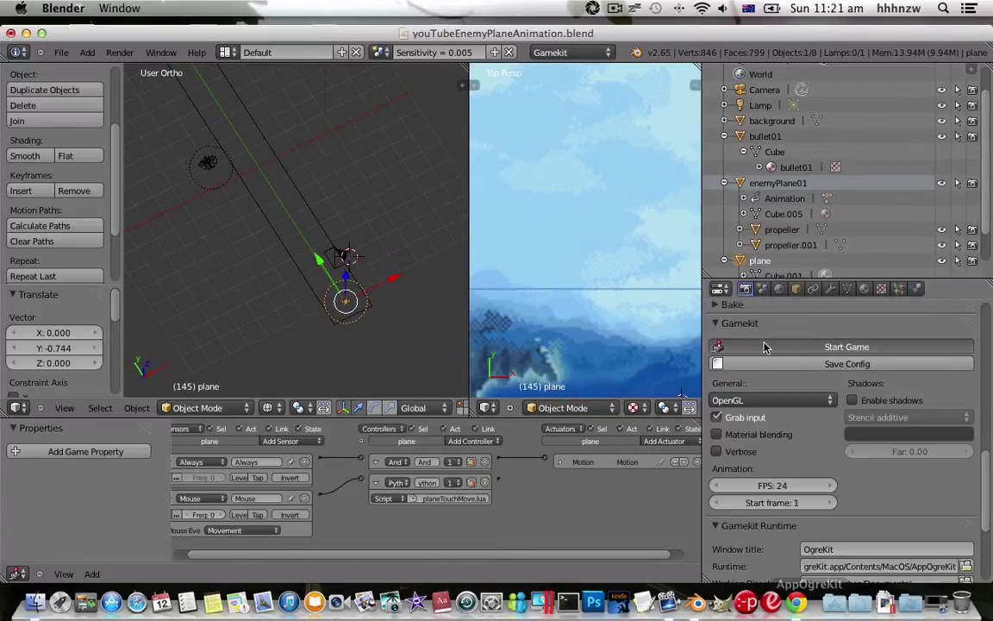
Step: Run and close the game in the OgreKit player, then return the iPad to its home screen
{"action": "left_click", "coordinate": [764, 345]}
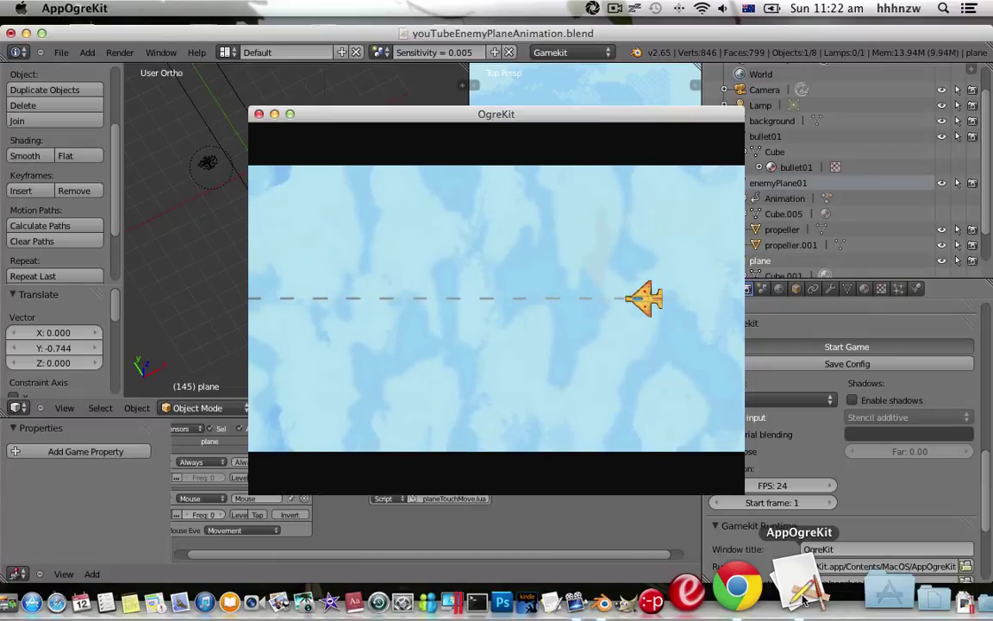
{"action": "key", "text": "Escape"}
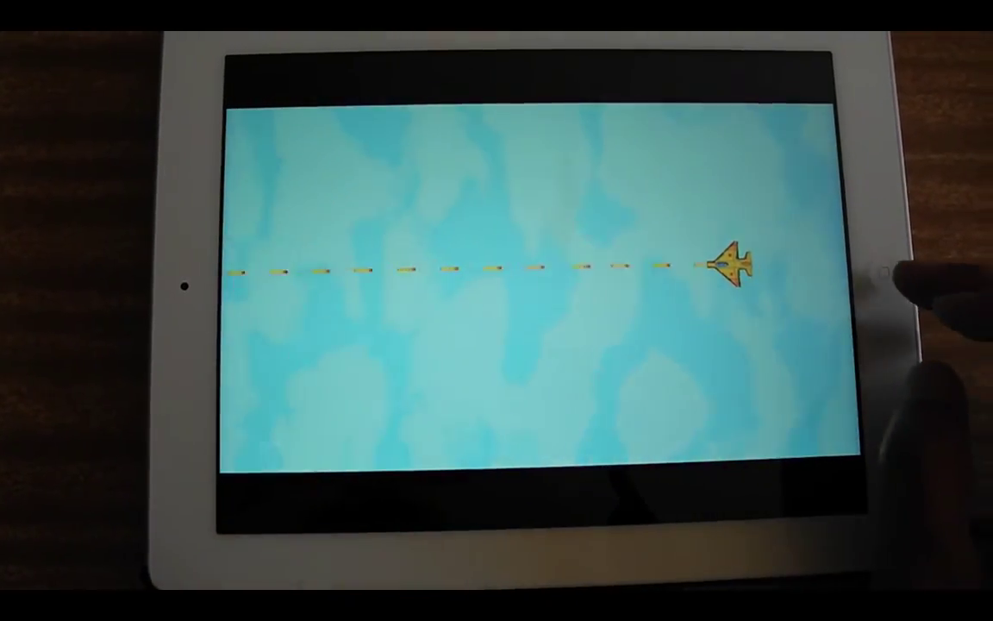
{"action": "left_click", "coordinate": [897, 276]}
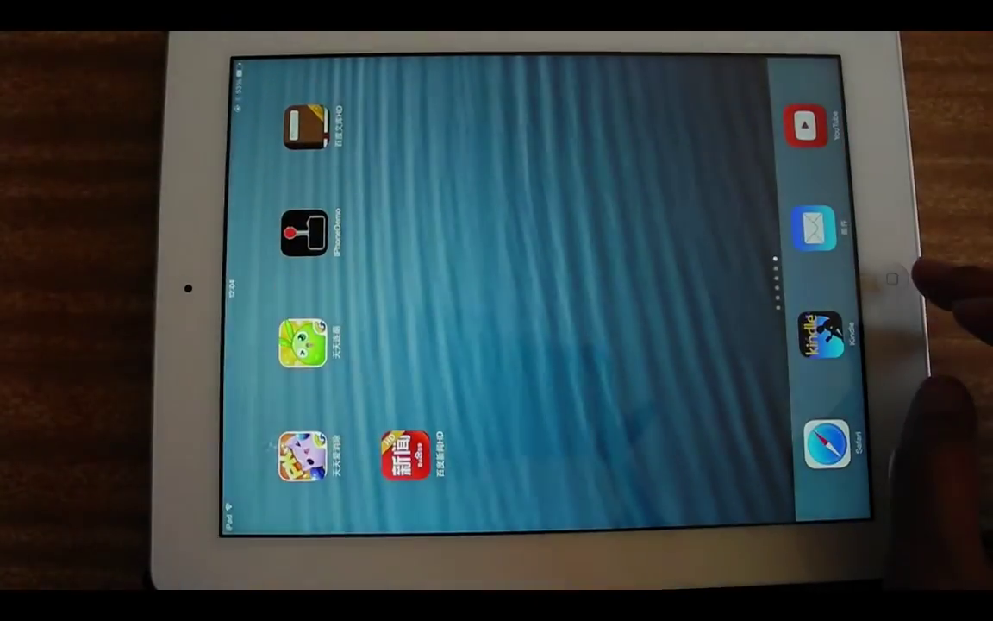